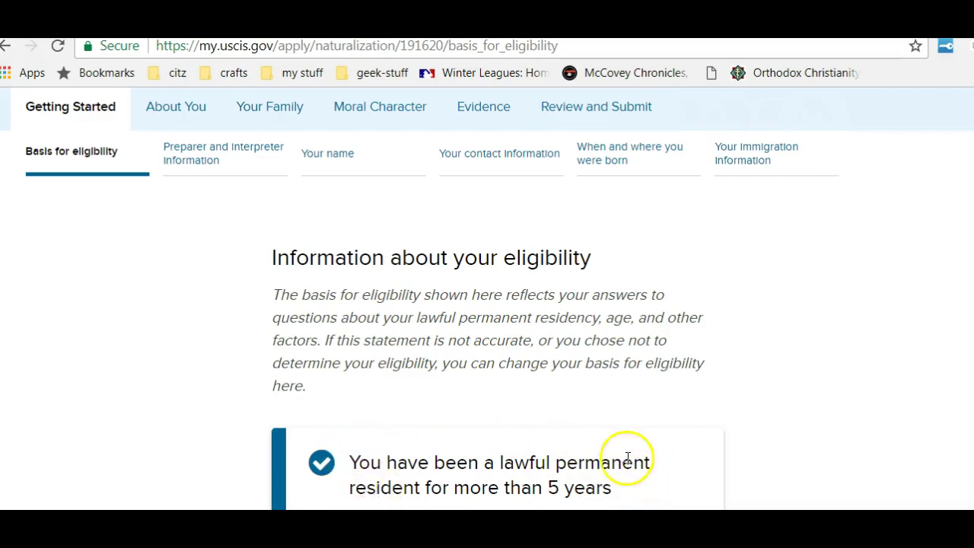
- Open the Preparer and Interpreter Information section and review the question about assistance with completing the application
left_click(226, 163)
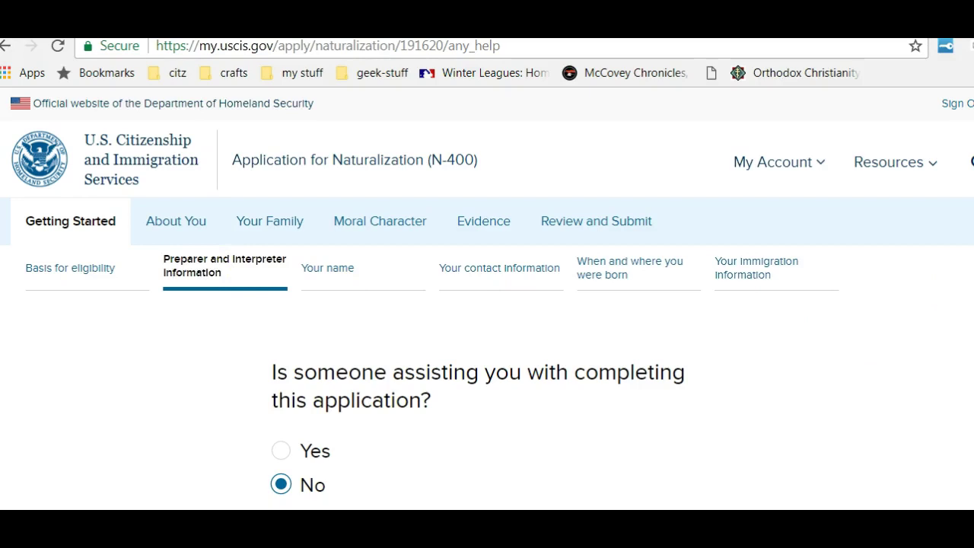
scroll(487, 297, "down", 1)
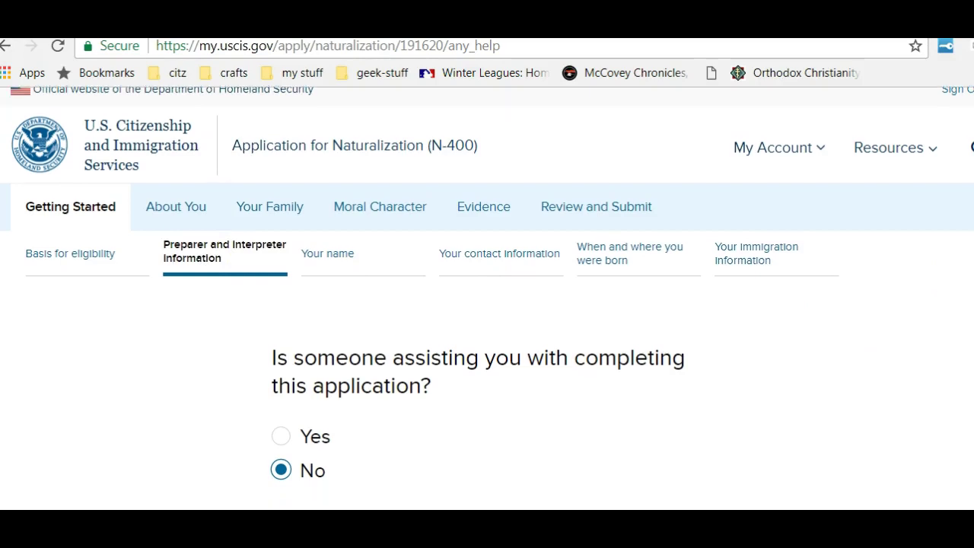
scroll(487, 296, "down", 1)
scroll(487, 297, "down", 1)
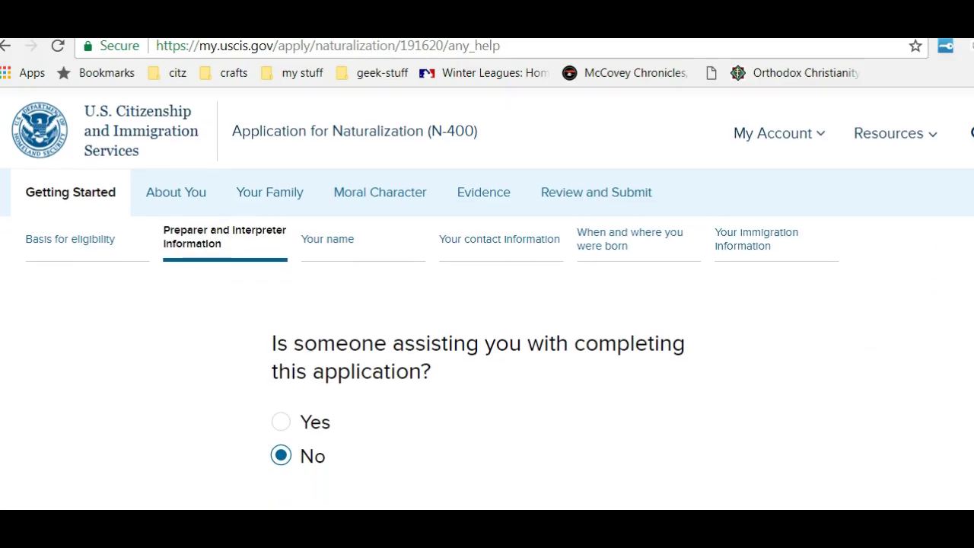
- Open the Your name section and review the questions on current legal name, other names used and legal name change
left_click(364, 252)
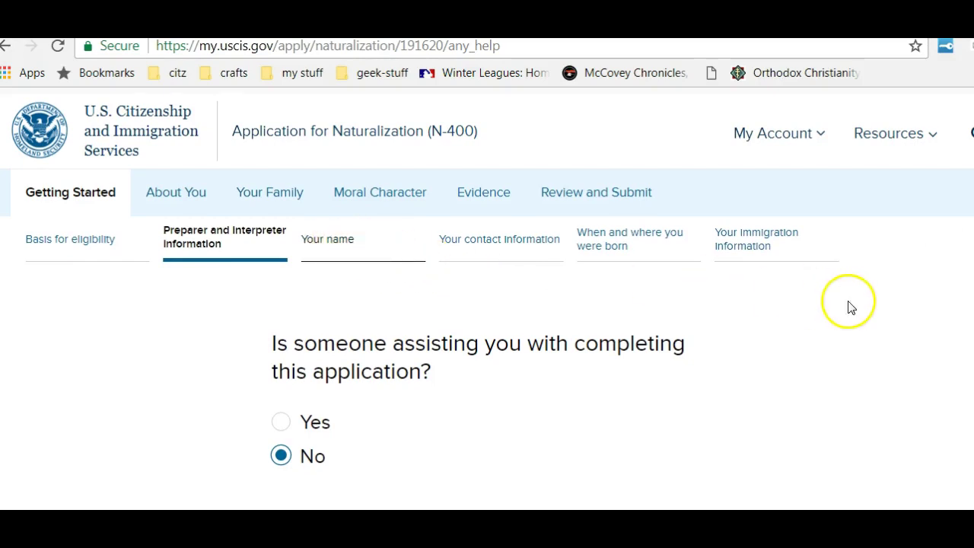
left_click(828, 297)
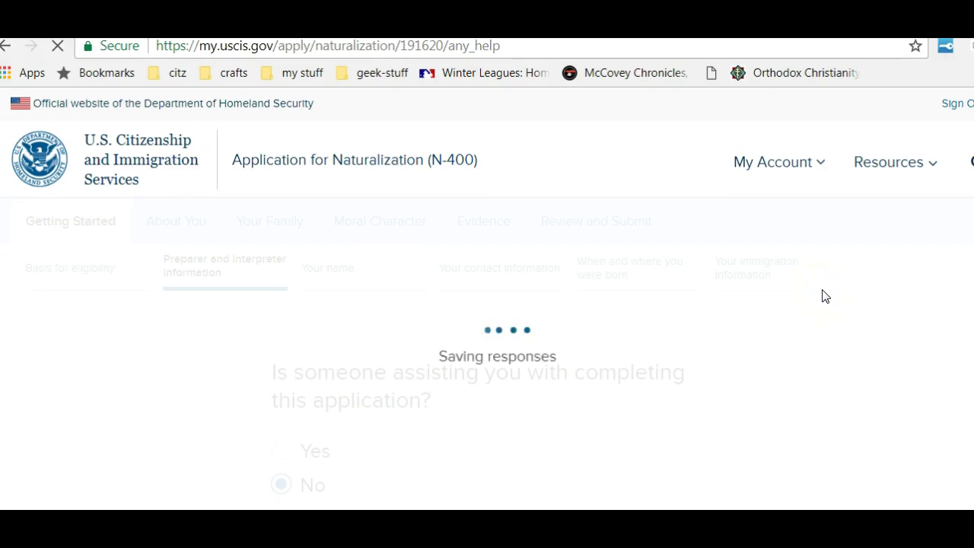
left_click(904, 240)
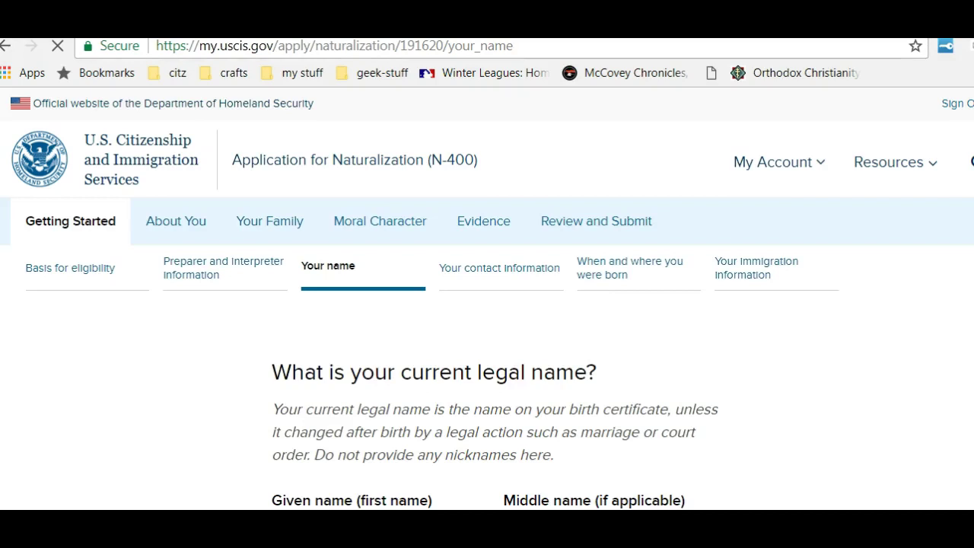
scroll(495, 305, "down", 8)
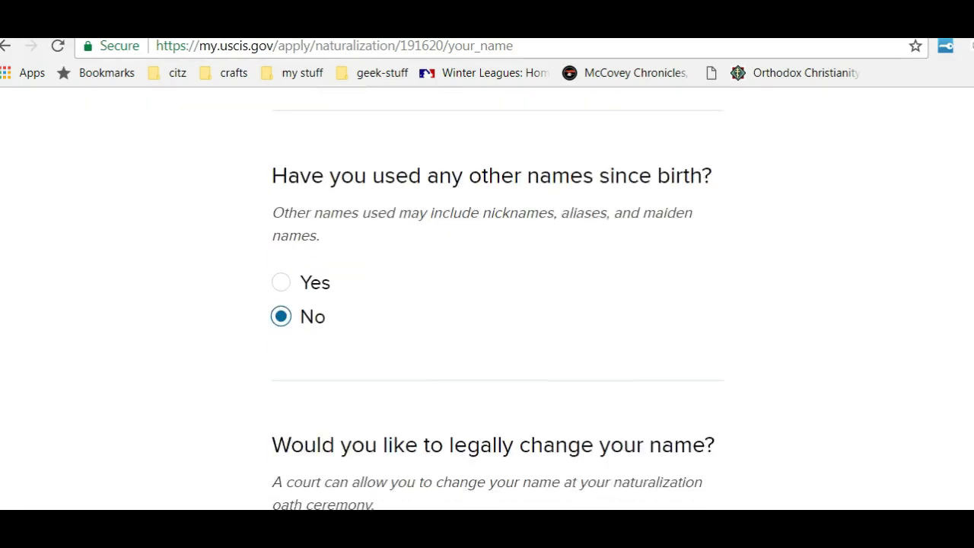
scroll(495, 304, "down", 1)
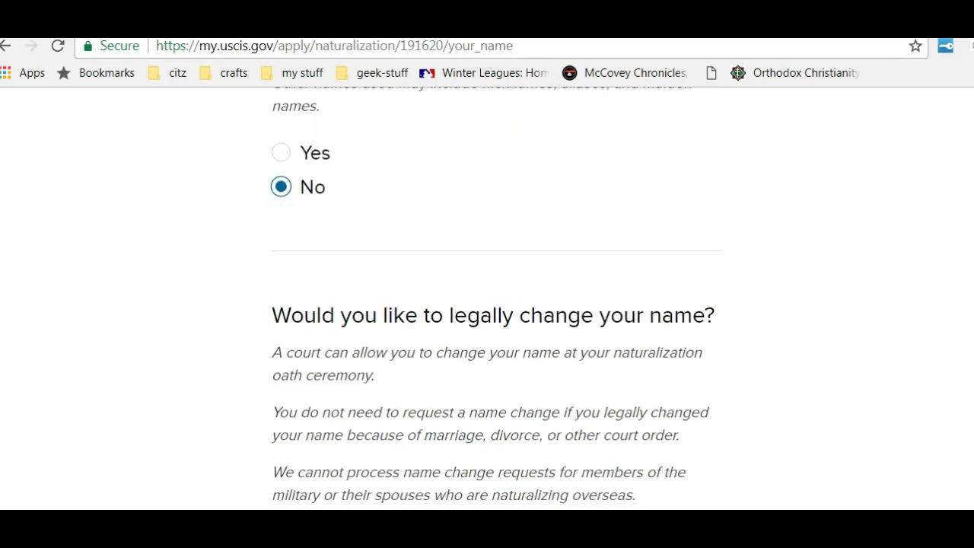
scroll(494, 305, "down", 2)
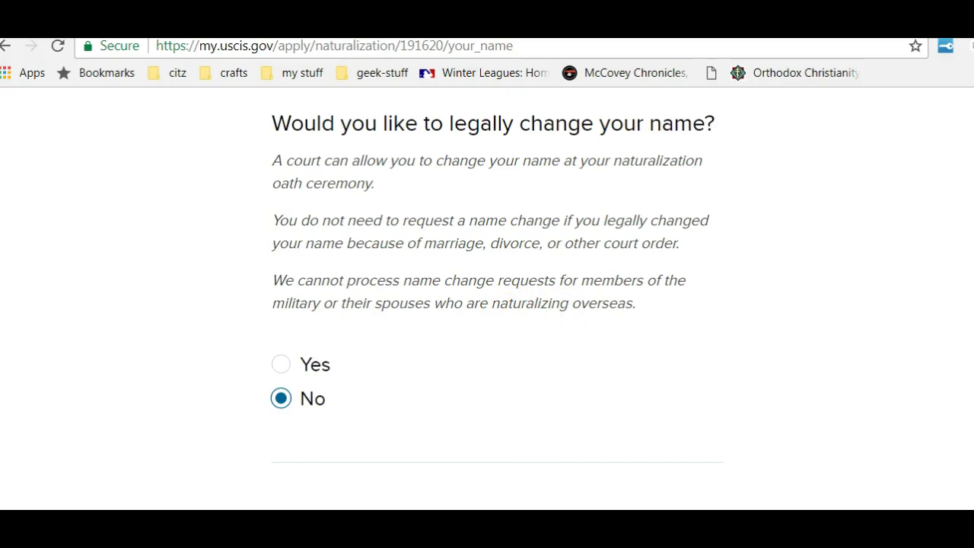
scroll(497, 292, "up", 4)
scroll(497, 292, "down", 5)
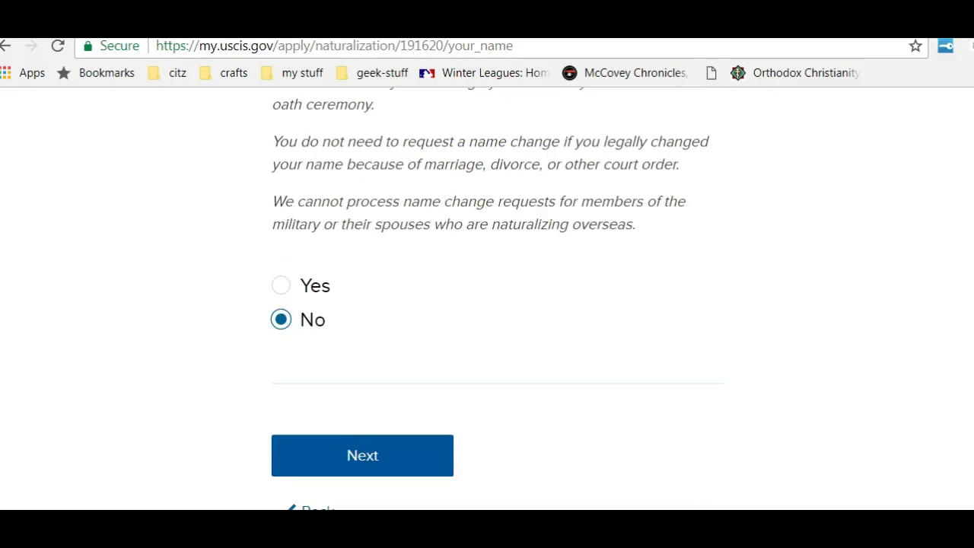
scroll(497, 292, "up", 10)
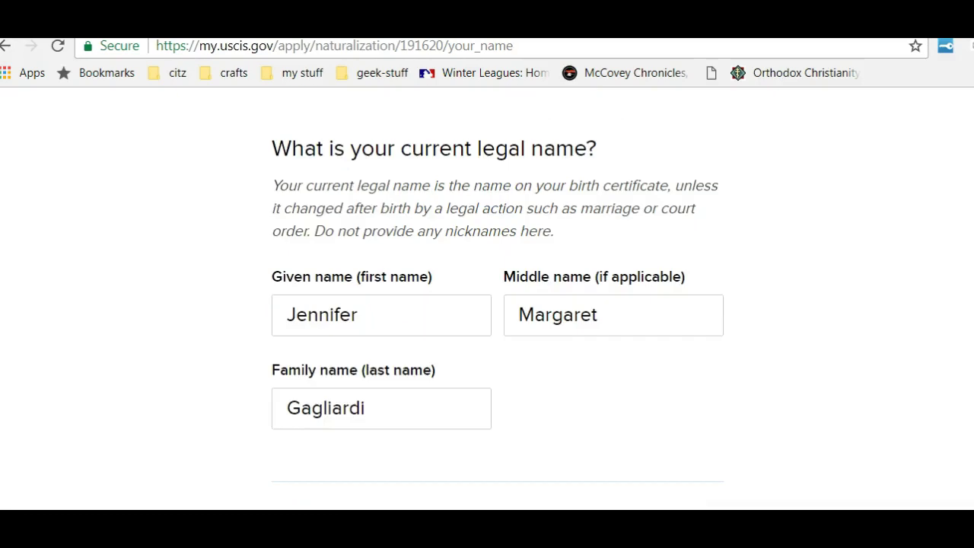
scroll(497, 292, "up", 3)
scroll(487, 289, "up", 1)
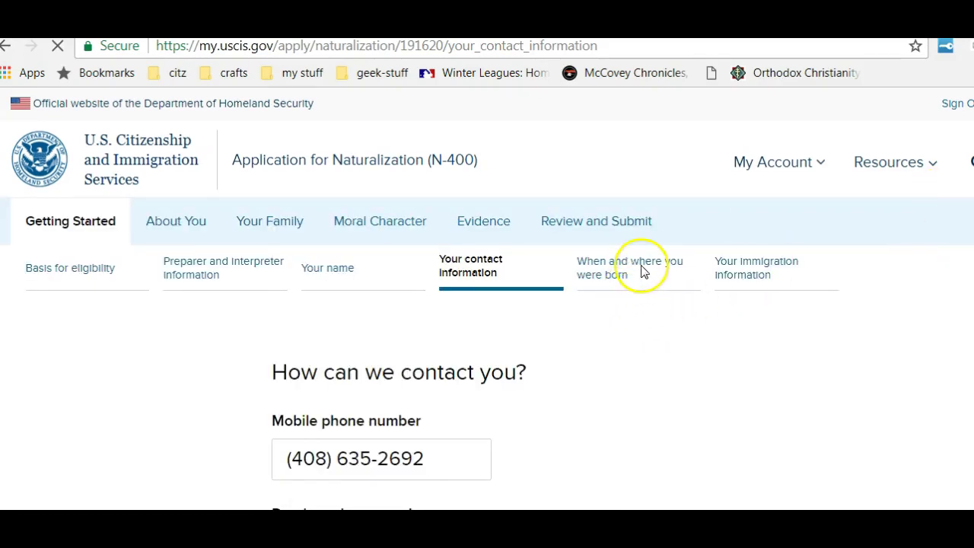
- Open the Your immigration information section and review the country of citizenship or nationality question
left_click(699, 288)
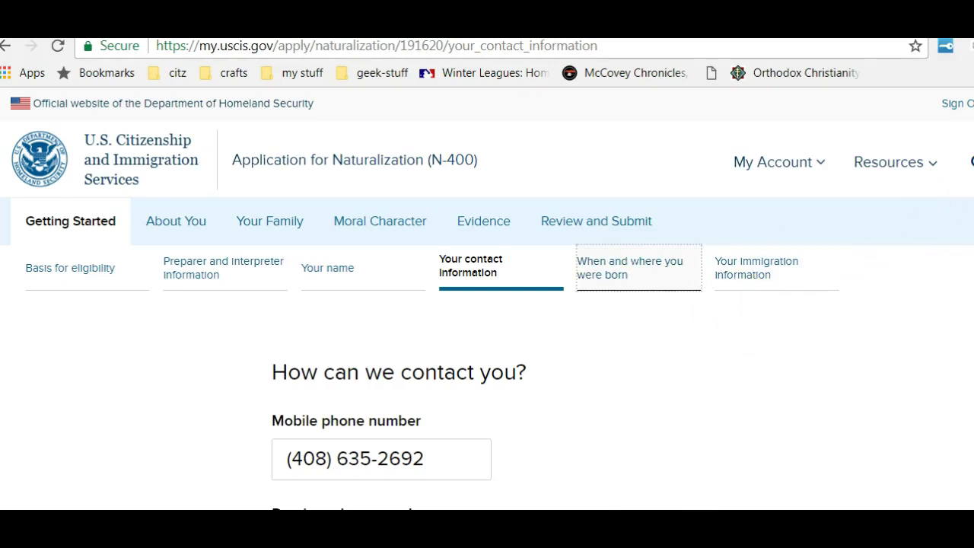
left_click(757, 290)
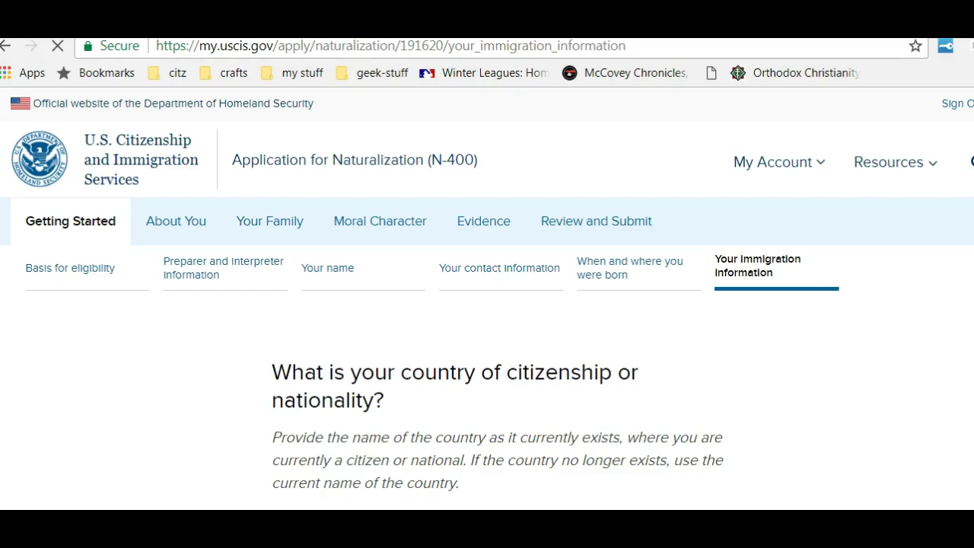
scroll(487, 304, "down", 3)
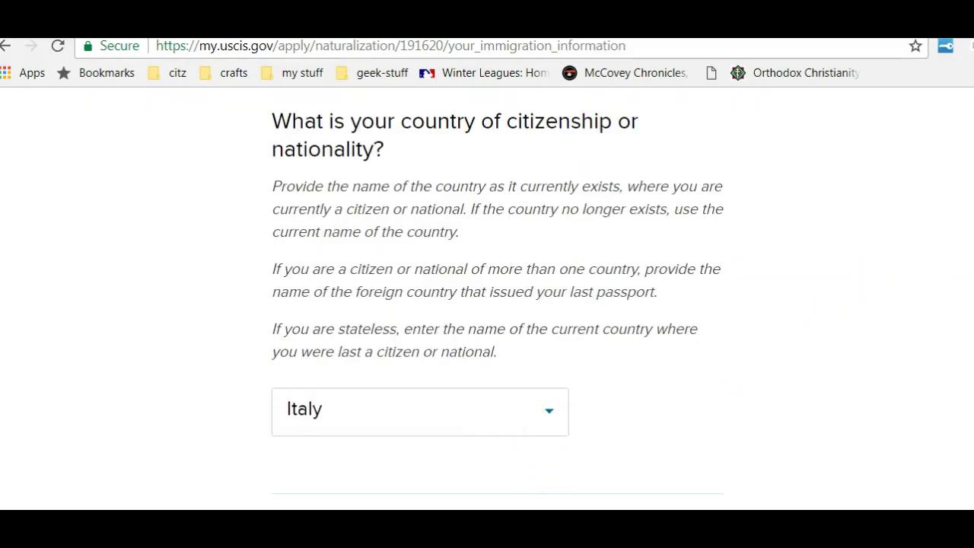
scroll(497, 294, "down", 2)
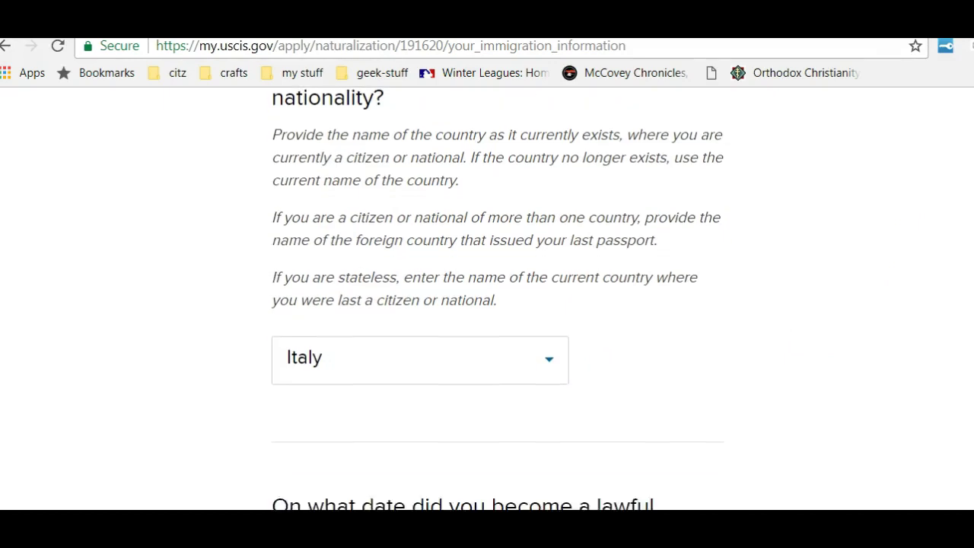
- Examine the question on the date of becoming a lawful permanent resident and its instructions
scroll(498, 295, "down", 1)
scroll(497, 295, "down", 2)
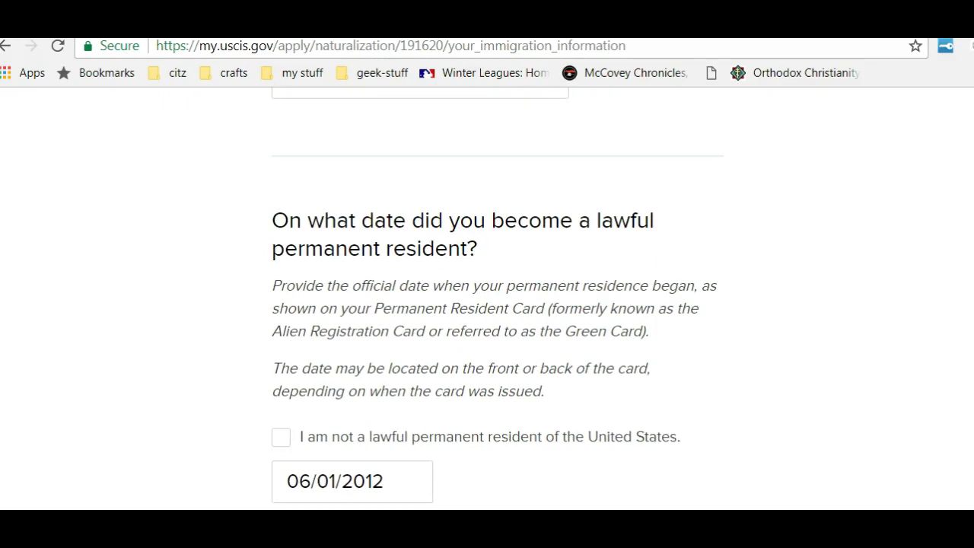
scroll(497, 294, "down", 1)
scroll(497, 294, "down", 1)
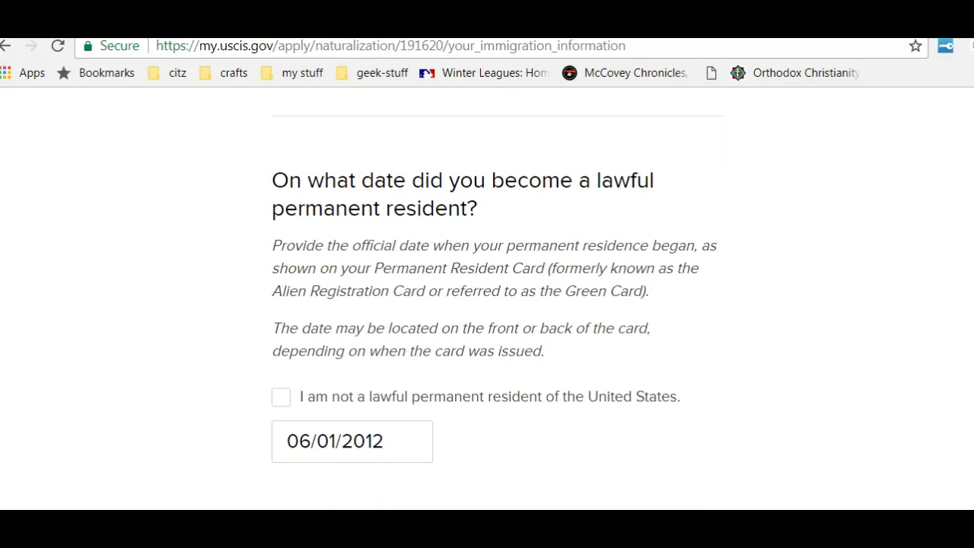
scroll(497, 294, "down", 1)
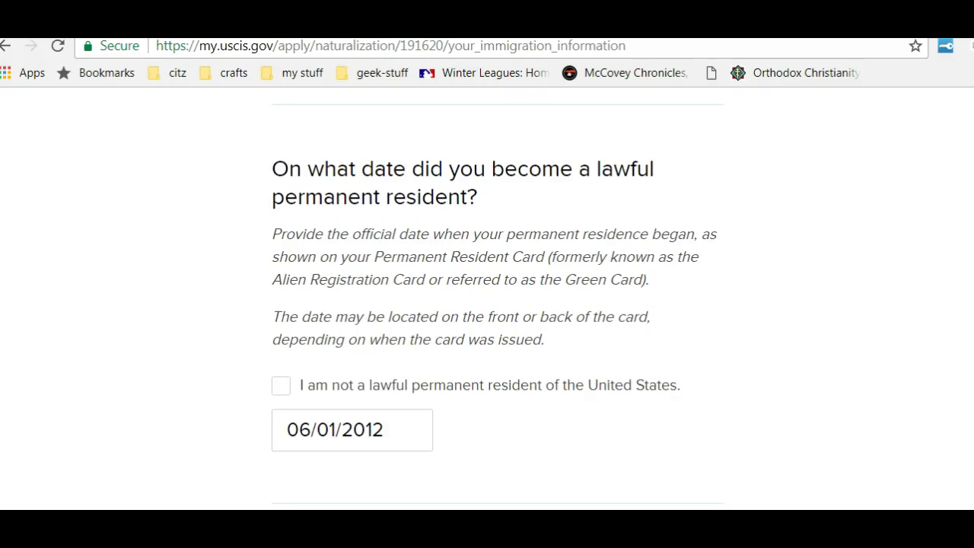
scroll(498, 295, "down", 1)
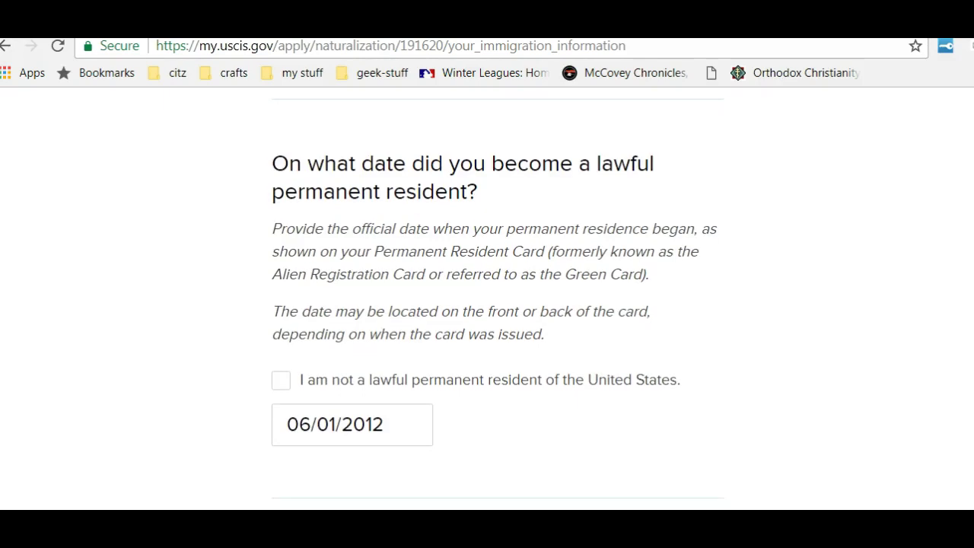
scroll(498, 295, "down", 3)
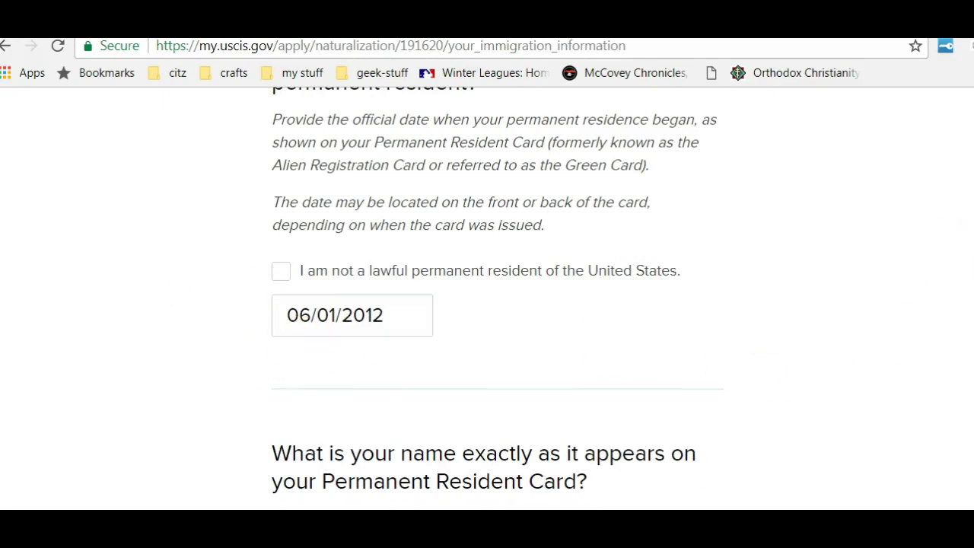
- Review the name as it appears on the Permanent Resident Card and the A-Number question with its sample card
scroll(498, 297, "down", 4)
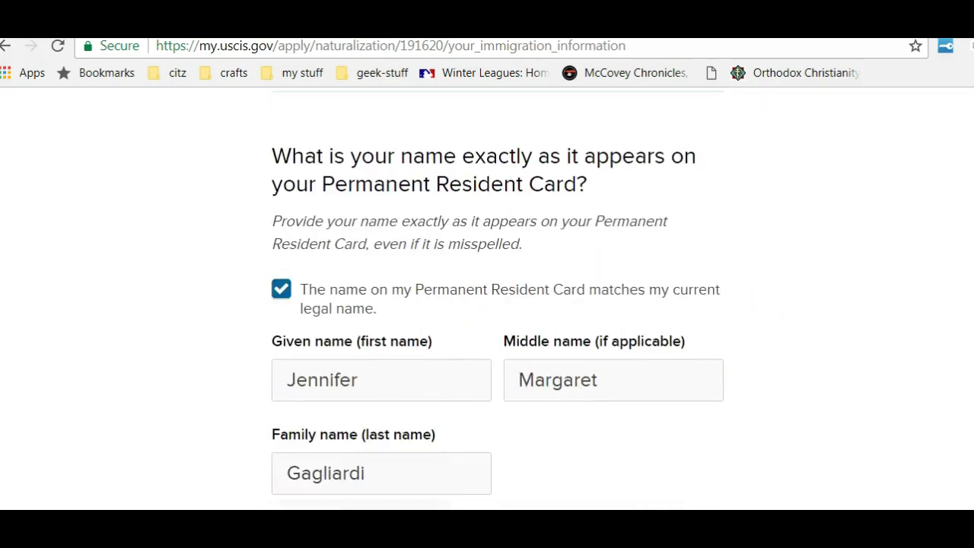
scroll(497, 293, "down", 1)
scroll(498, 297, "down", 5)
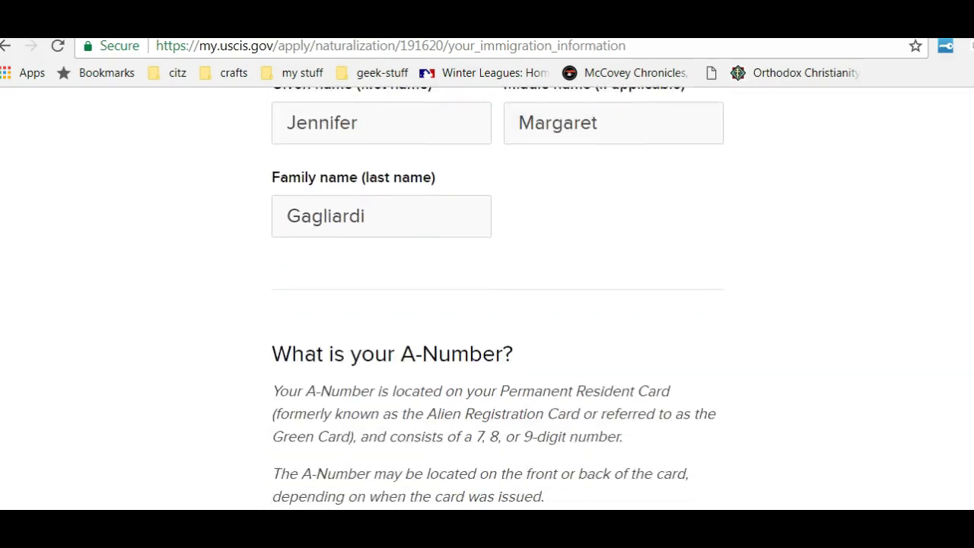
scroll(498, 297, "down", 1)
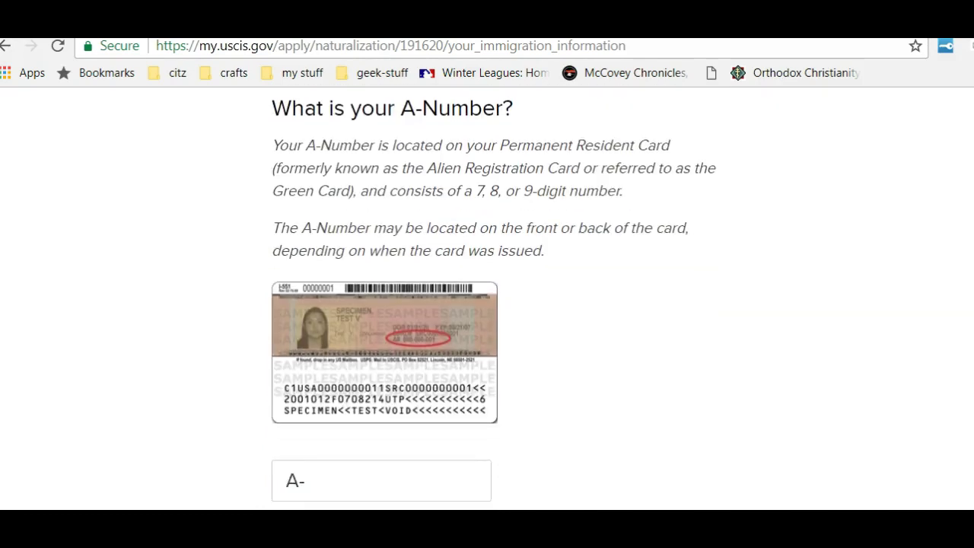
scroll(498, 297, "down", 2)
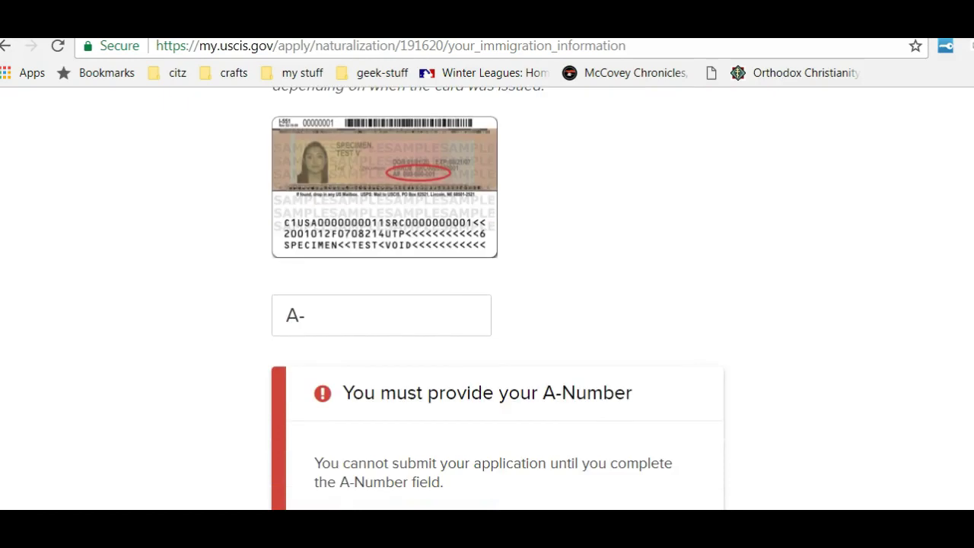
scroll(968, 423, "down", 5)
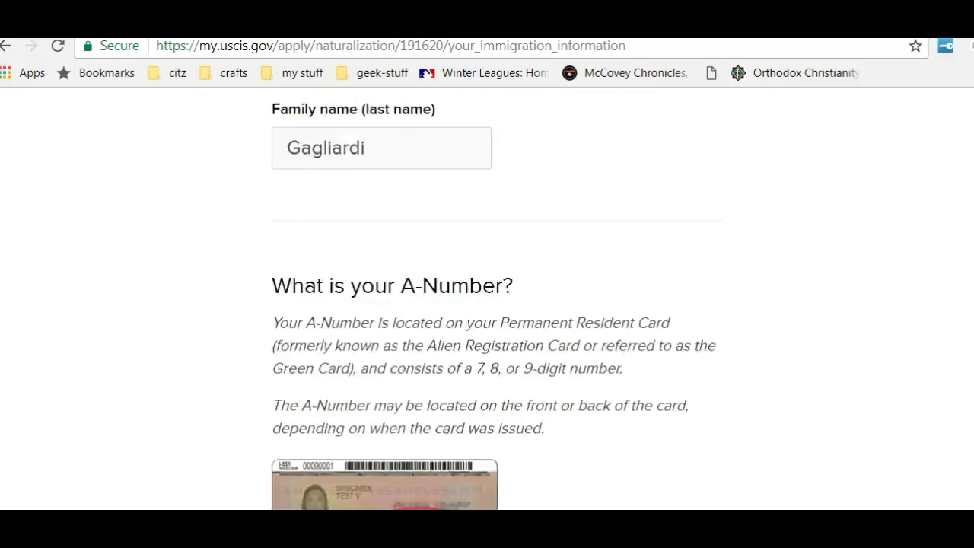
scroll(497, 296, "down", 5)
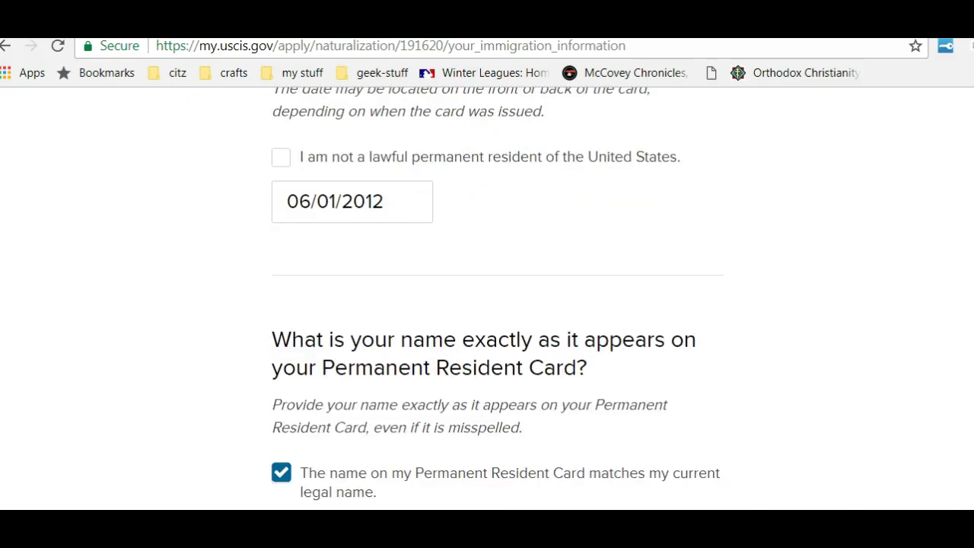
- Open the About You part of the application and look over its subsections and the Describe yourself questions
scroll(498, 297, "up", 10)
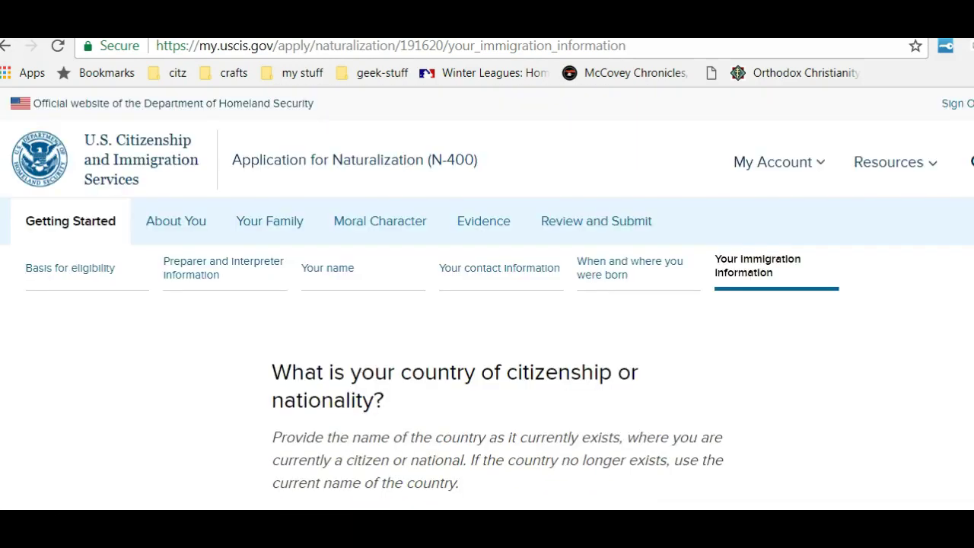
left_click(173, 224)
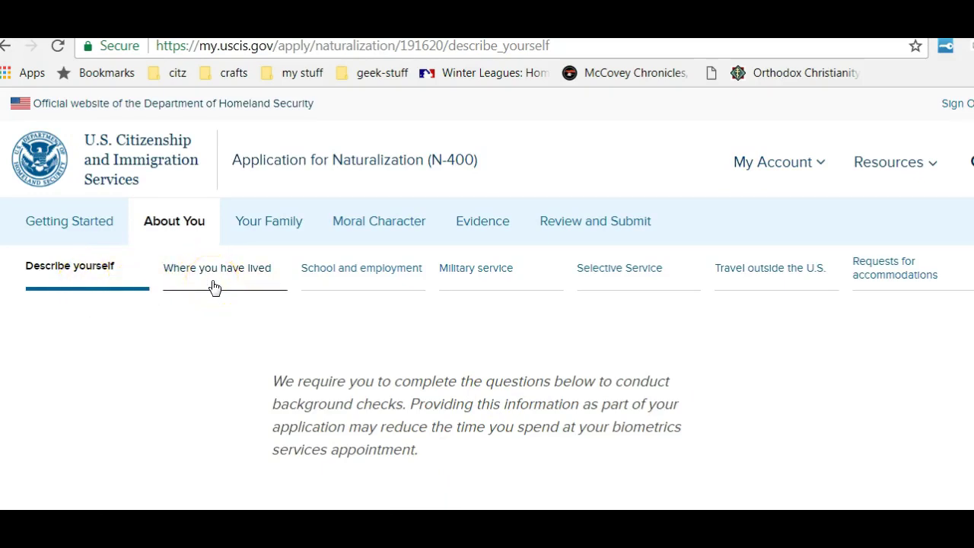
left_click(359, 287)
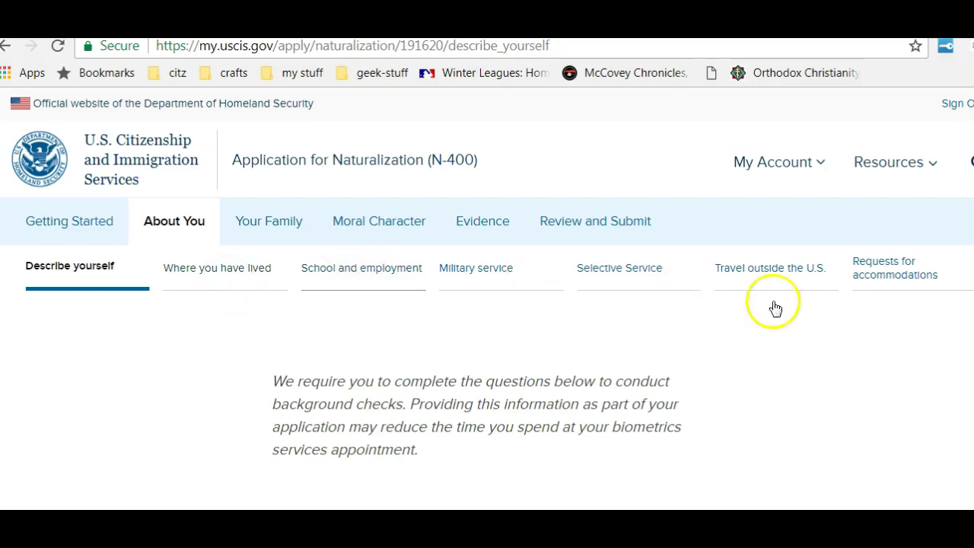
scroll(487, 297, "down", 2)
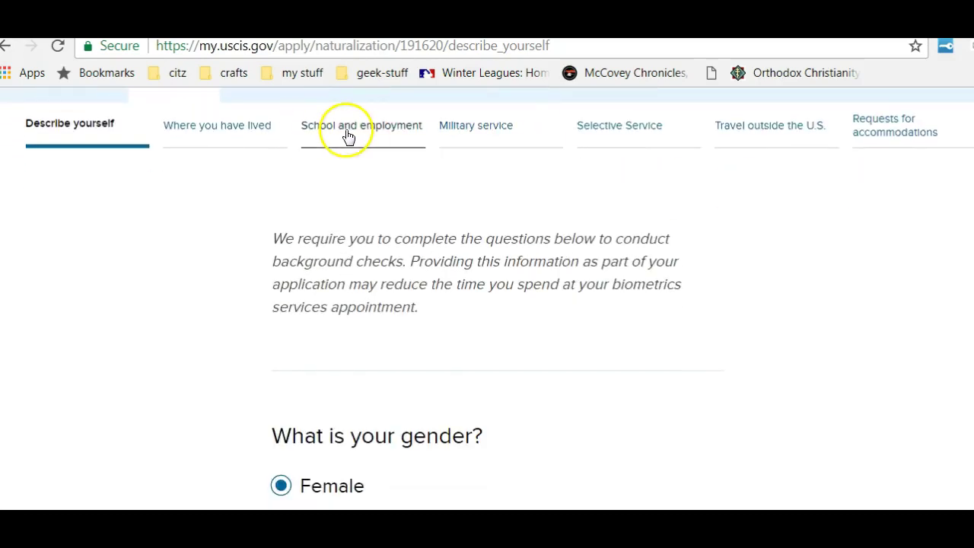
- Open the School and employment section and review the history timeline and the Milpitas Unified School District entry
left_click(344, 137)
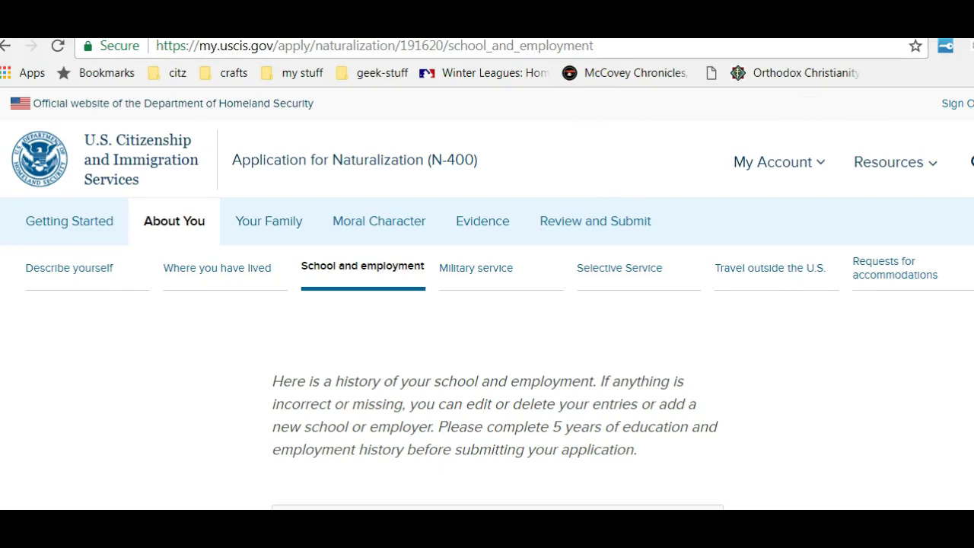
scroll(487, 304, "down", 5)
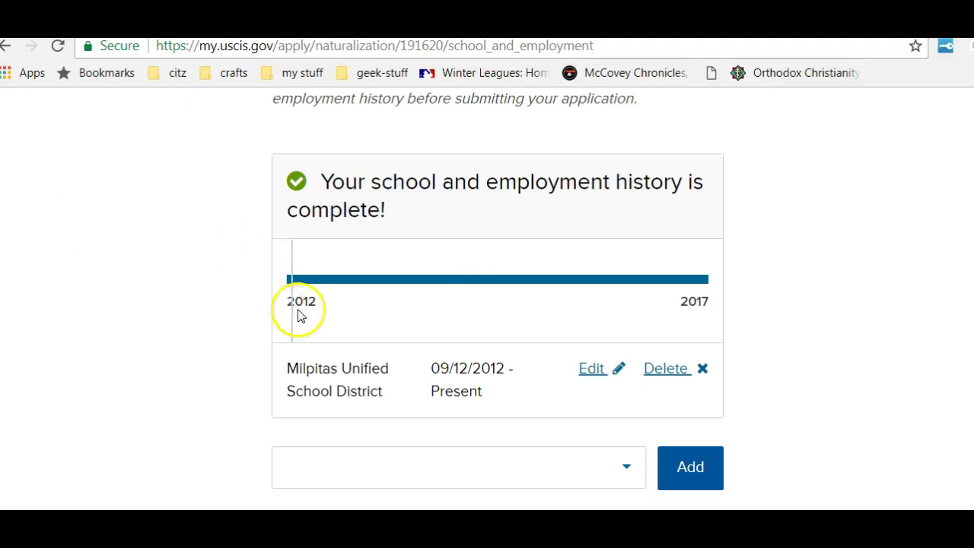
scroll(302, 316, "down", 1)
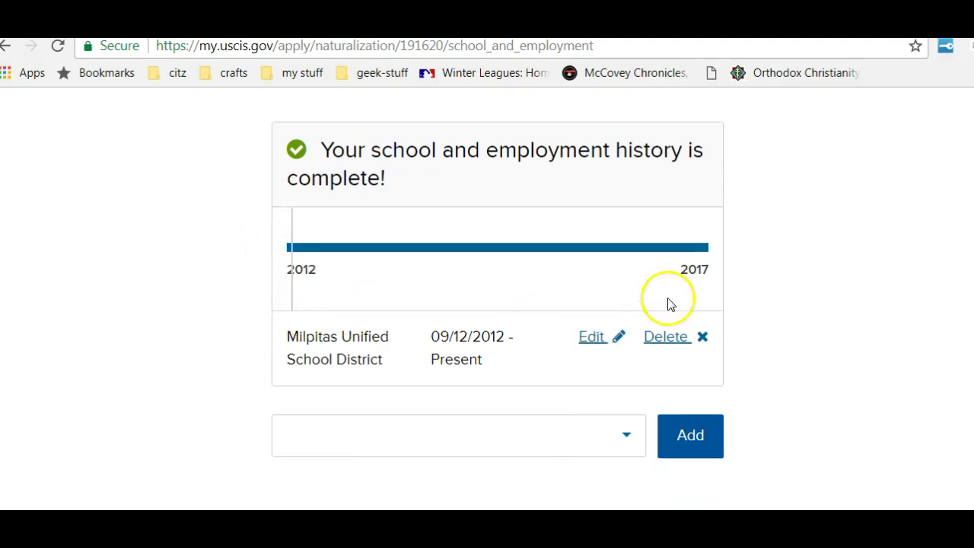
scroll(358, 327, "down", 1)
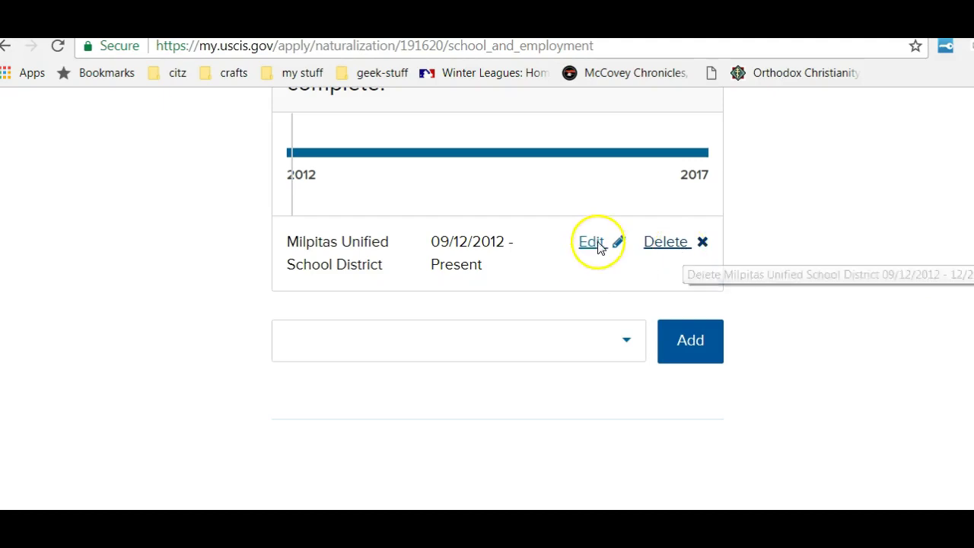
- Open a new employer entry for the school and employment history using the "Add an employer" option
left_click(673, 344)
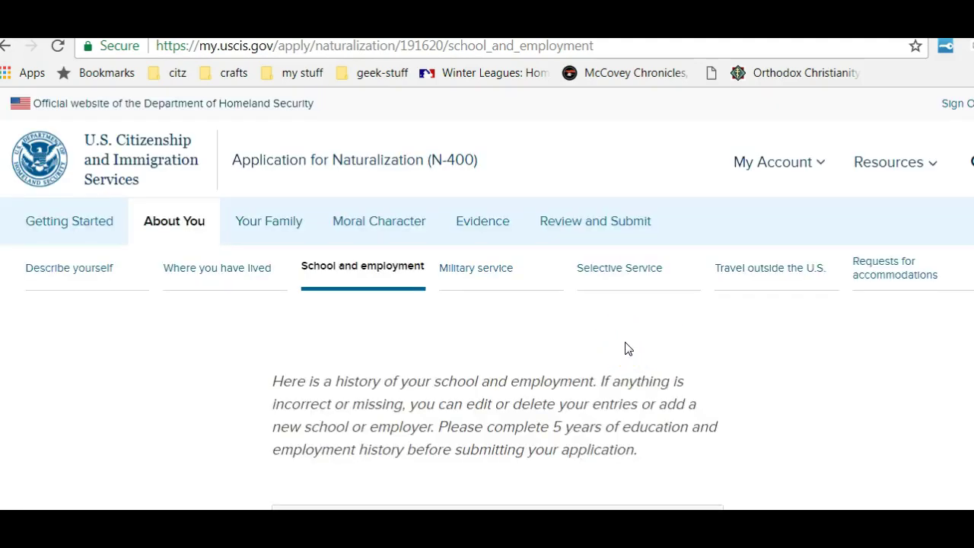
scroll(722, 343, "down", 1)
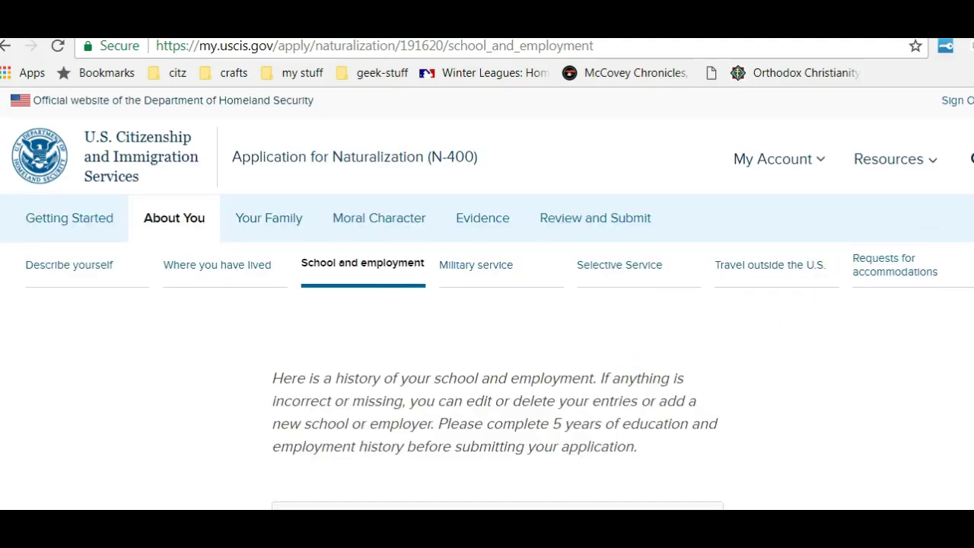
scroll(970, 318, "down", 5)
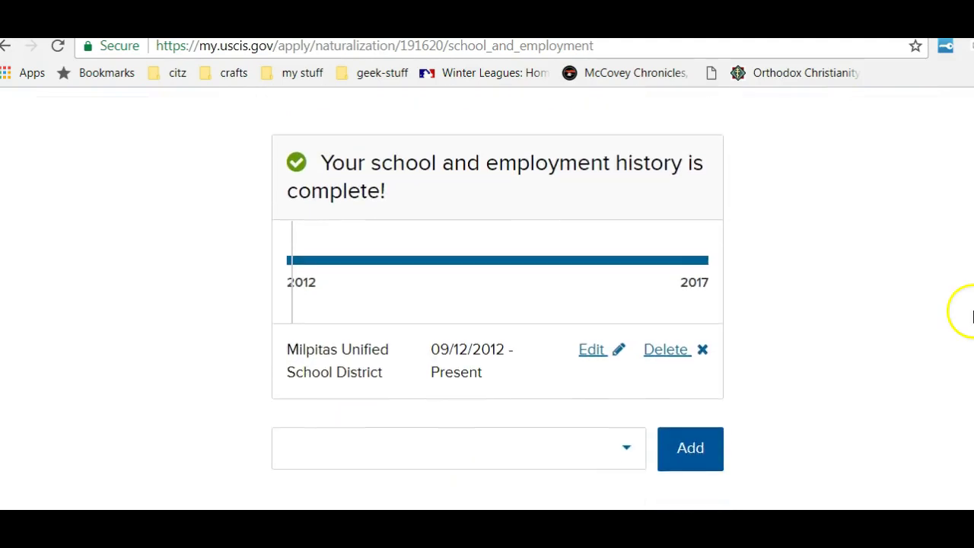
scroll(970, 317, "down", 1)
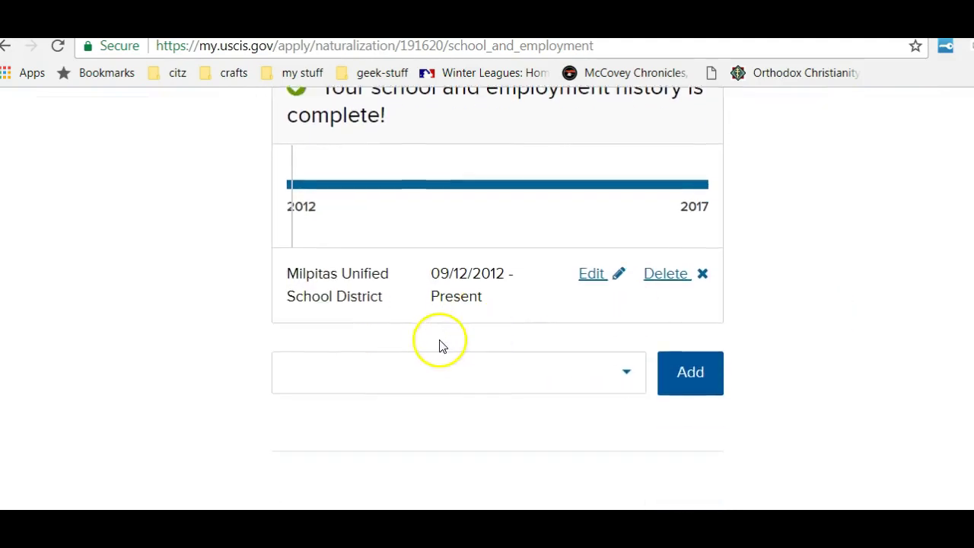
left_click(633, 367)
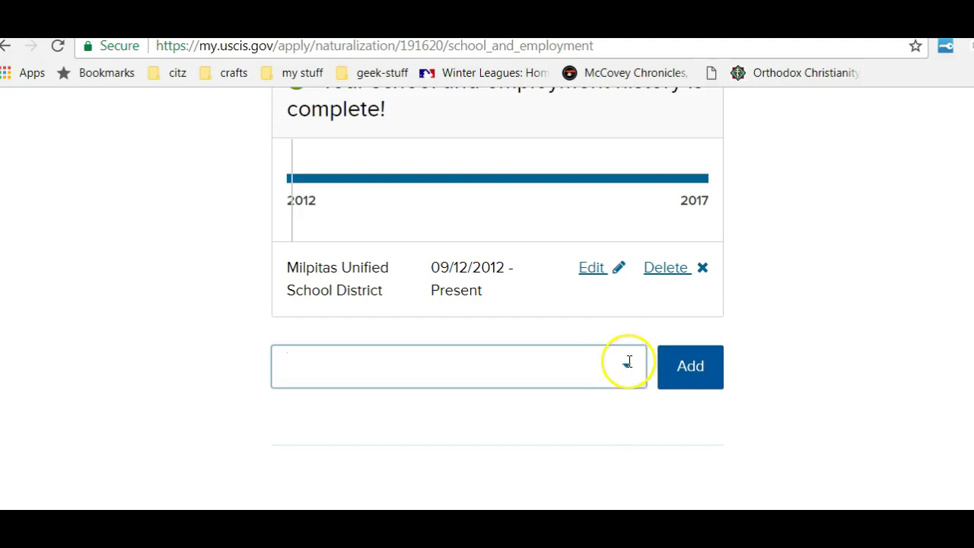
left_click(626, 365)
left_click(626, 365)
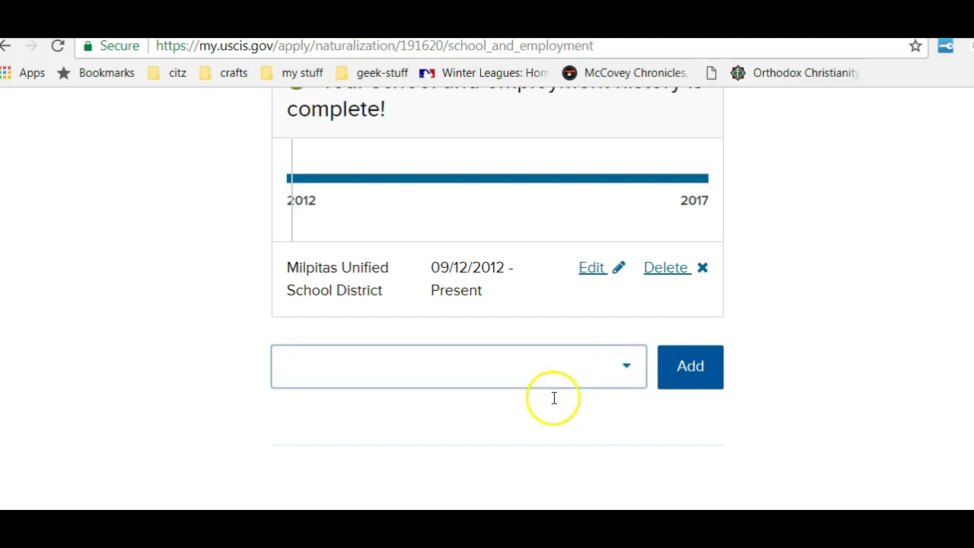
key("Down")
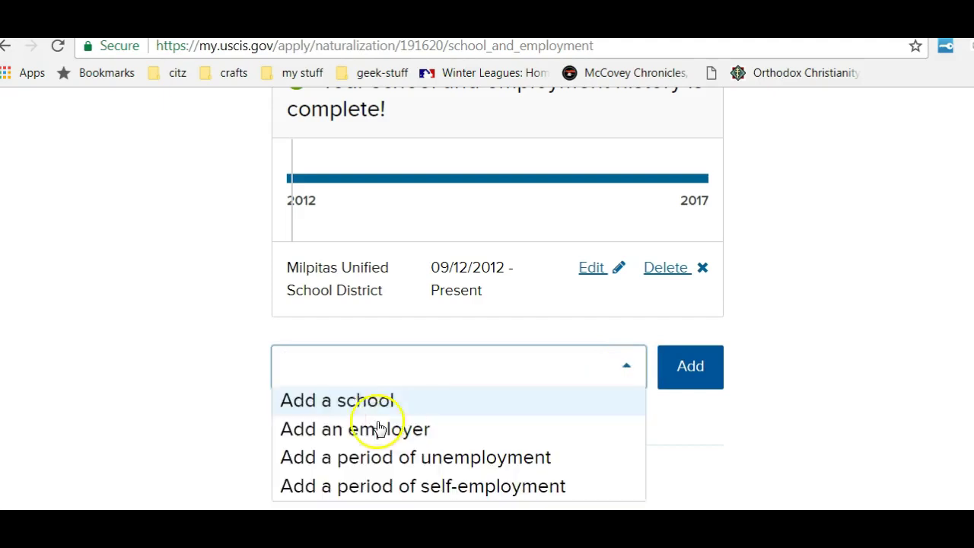
left_click(462, 433)
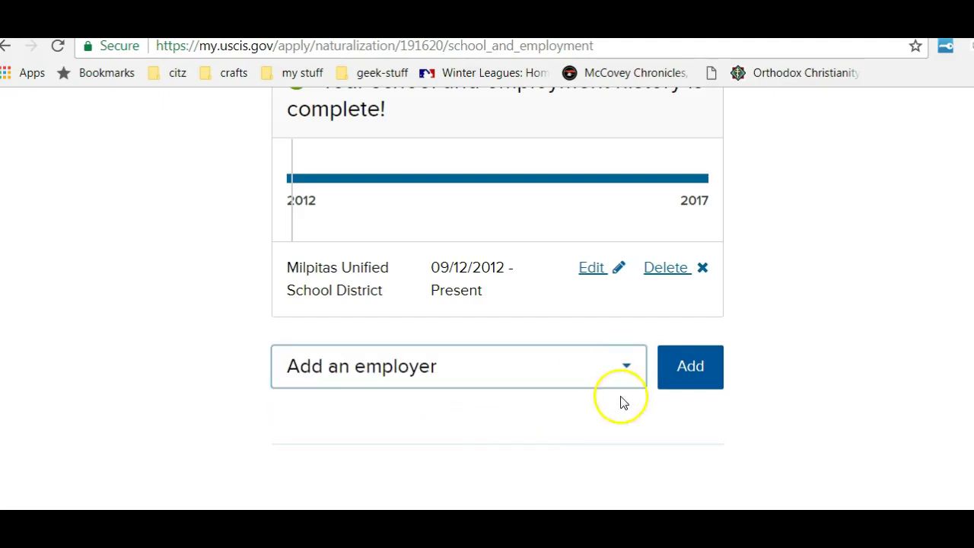
left_click(683, 389)
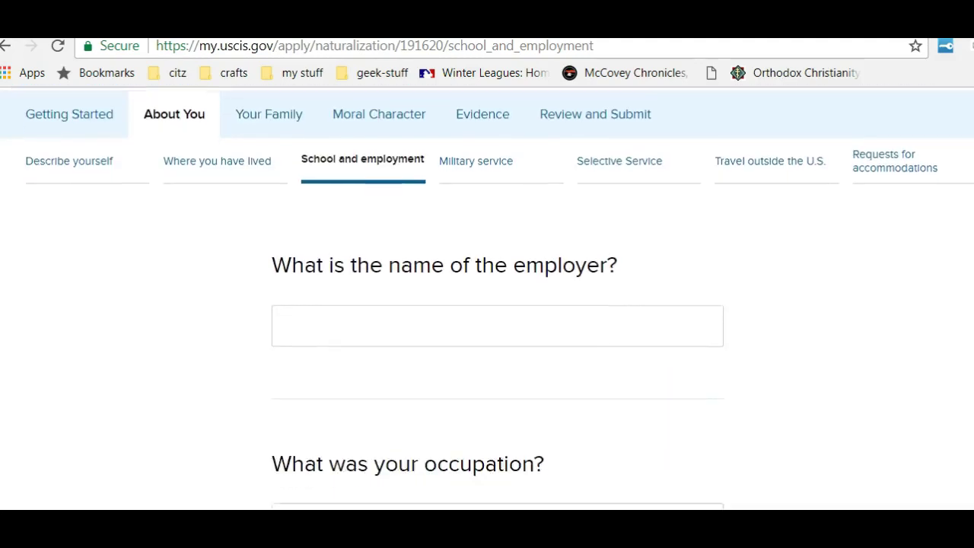
- Enter "SiliconValley Adult School" as the name of the employer
left_click(430, 254)
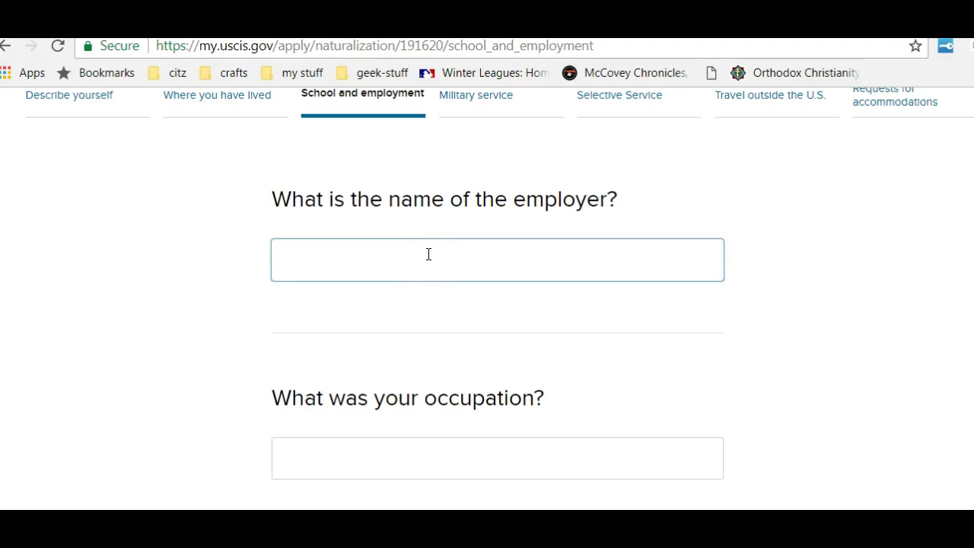
type("Silicon")
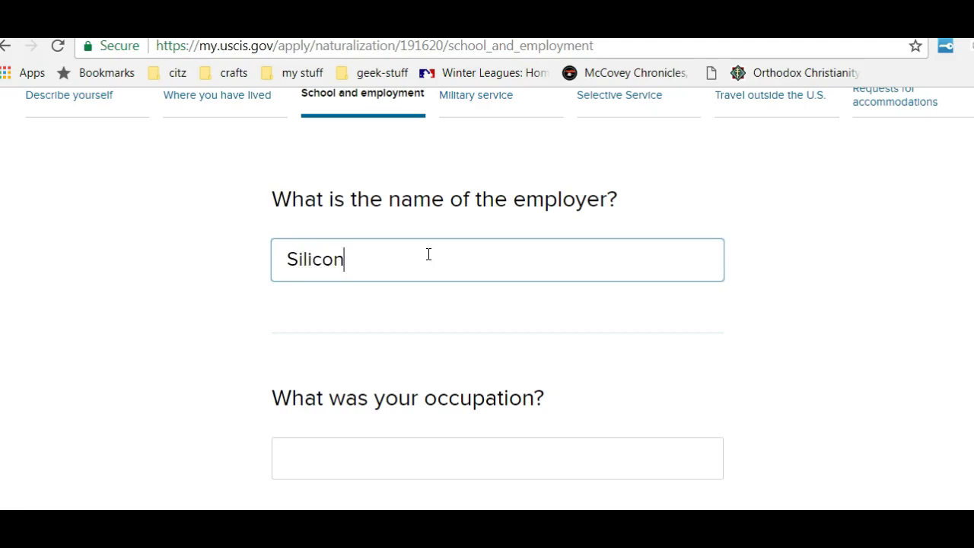
type("Valle")
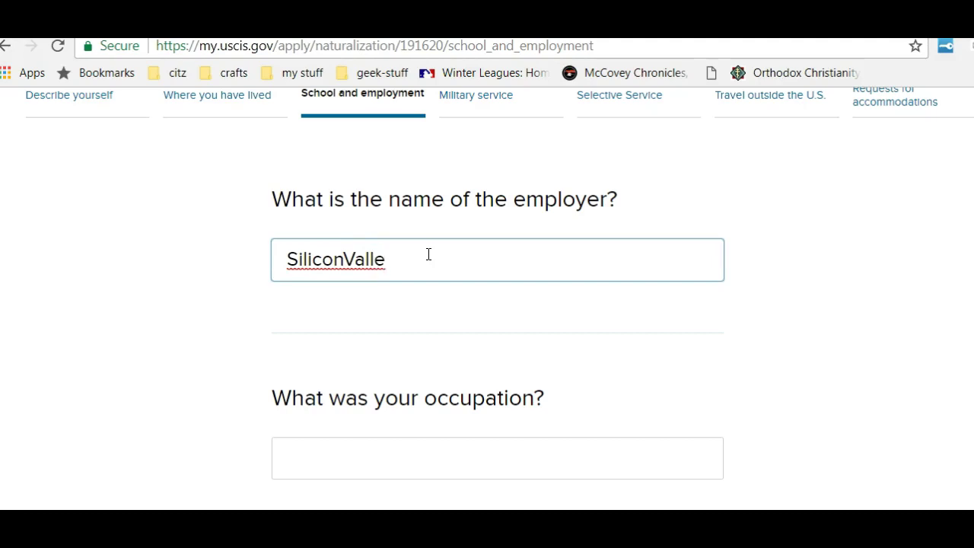
type("y adult School")
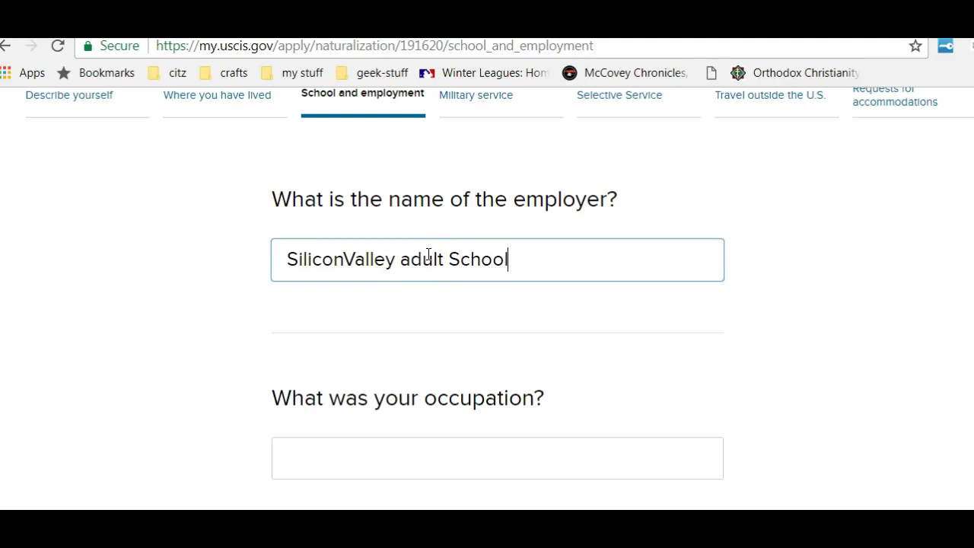
left_click(399, 259)
mouse_move(399, 259)
left_mouse_down()
mouse_move(420, 260)
mouse_move(411, 260)
left_mouse_up()
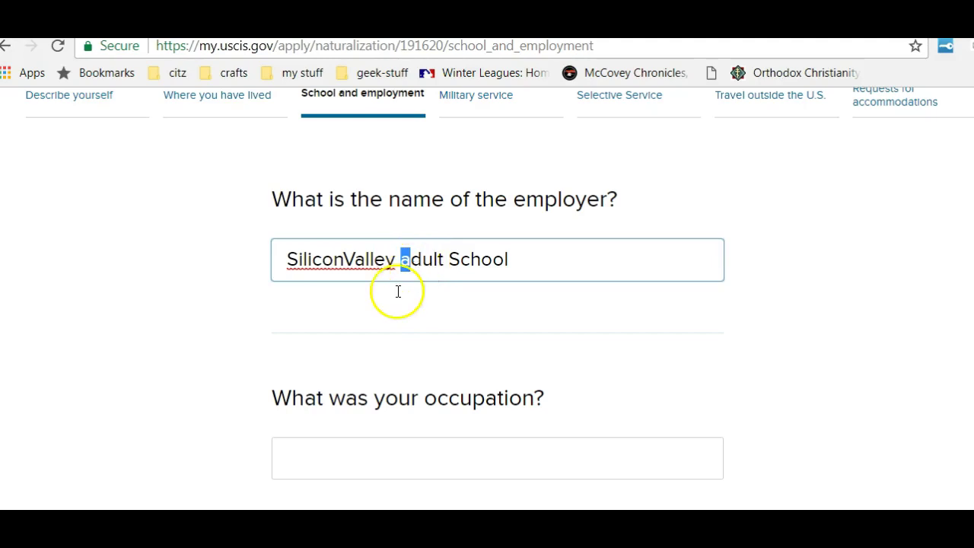
type("S")
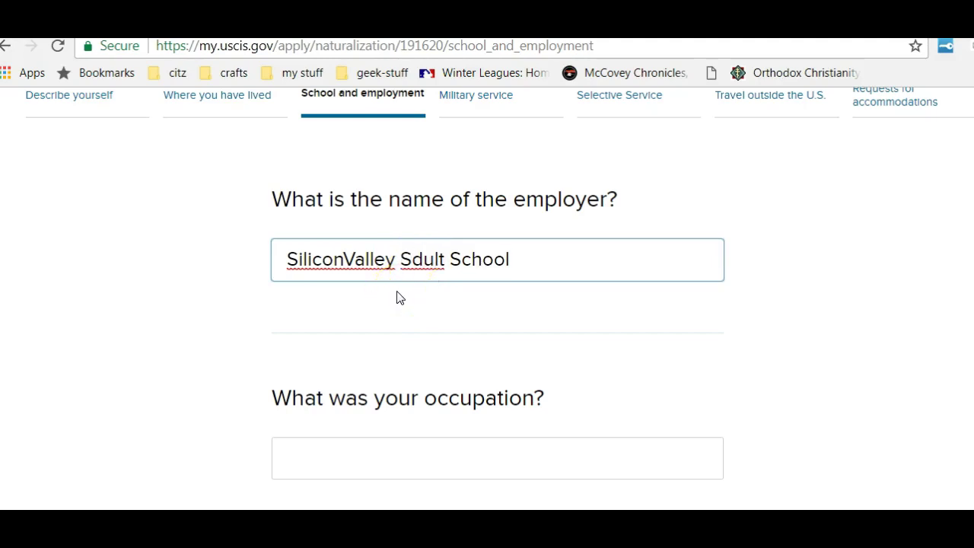
key("BackSpace")
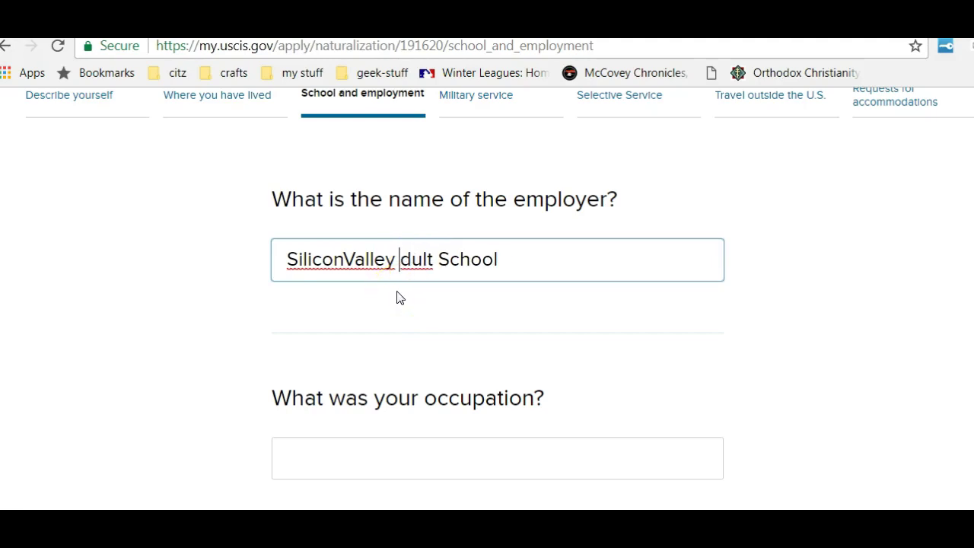
type("A")
- Enter "teacher" as the occupation held at this employer
left_click(391, 445)
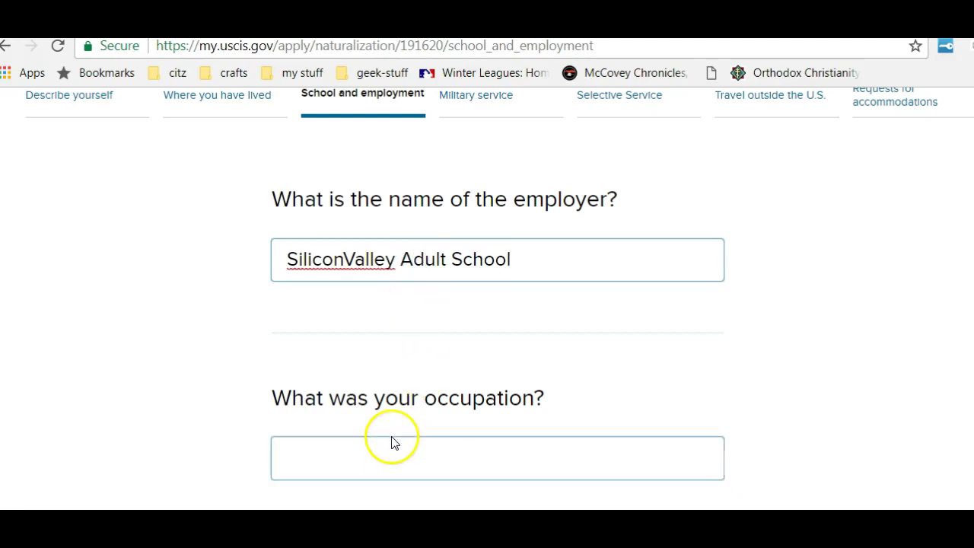
type("t")
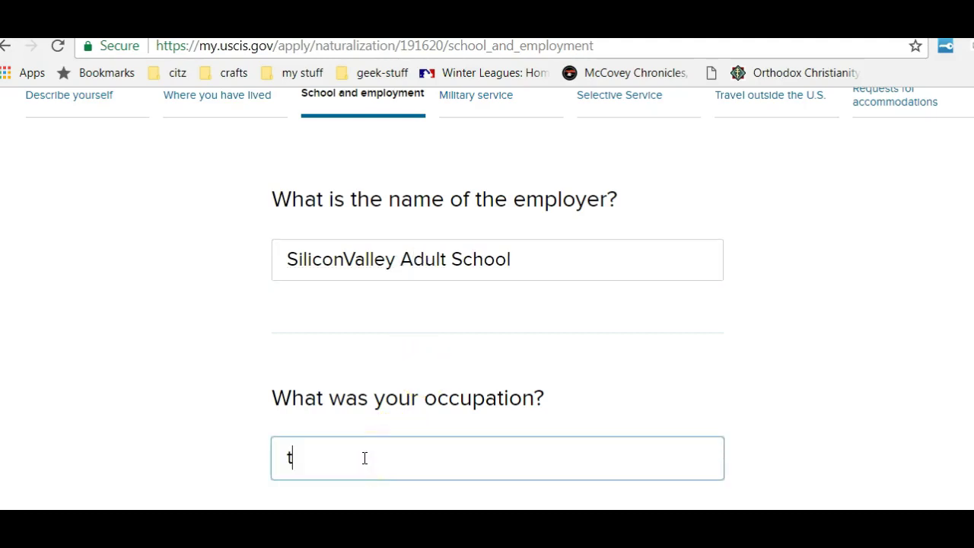
type("eacher")
scroll(957, 306, "down", 5)
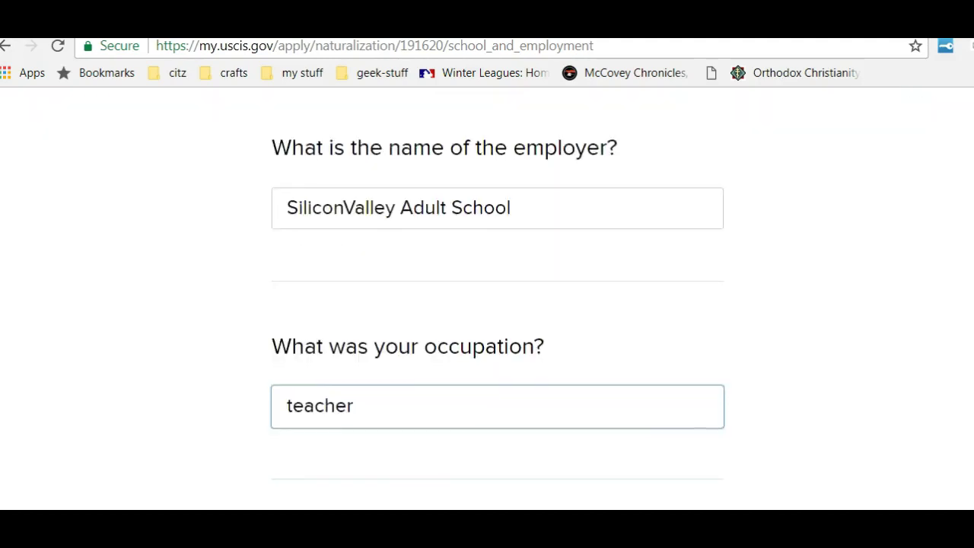
scroll(376, 394, "down", 1)
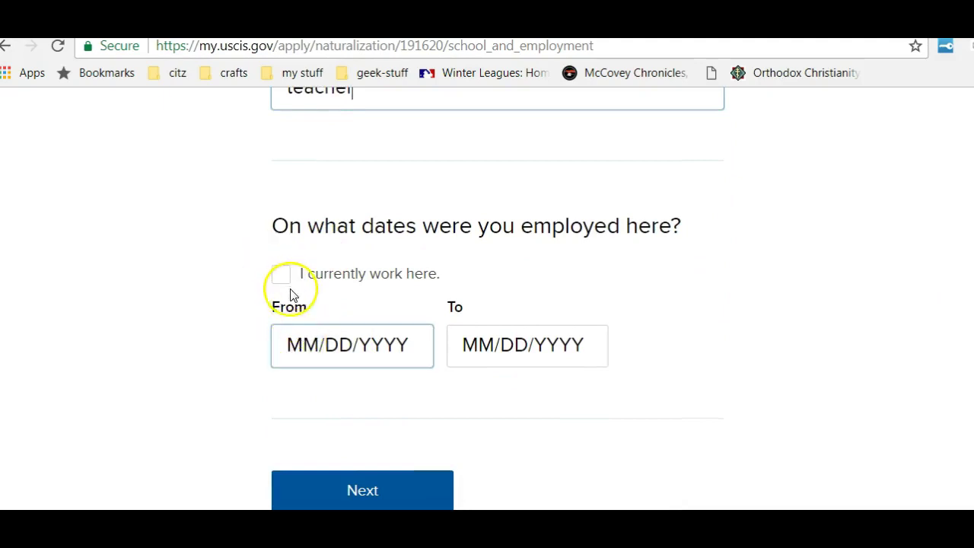
left_click(297, 347)
left_click_drag(297, 347, 279, 343)
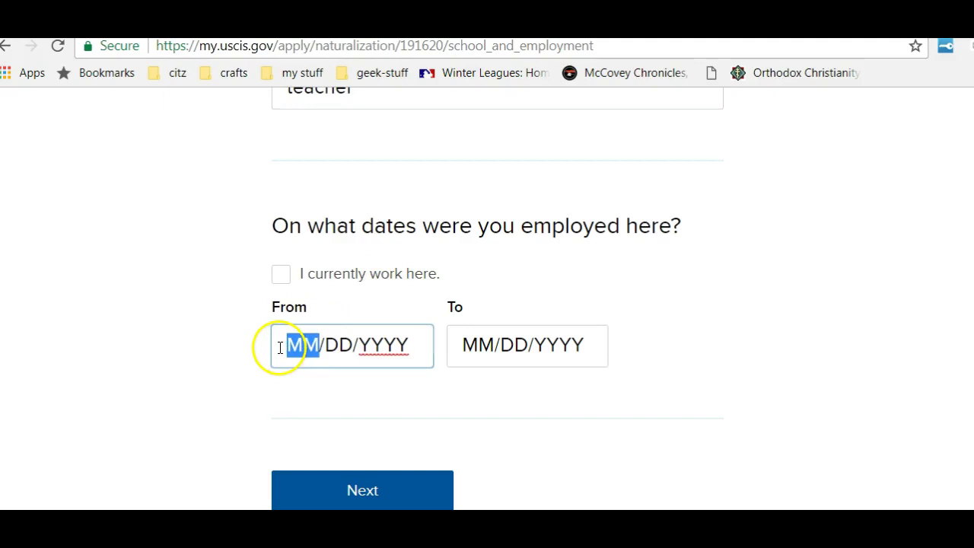
type("0")
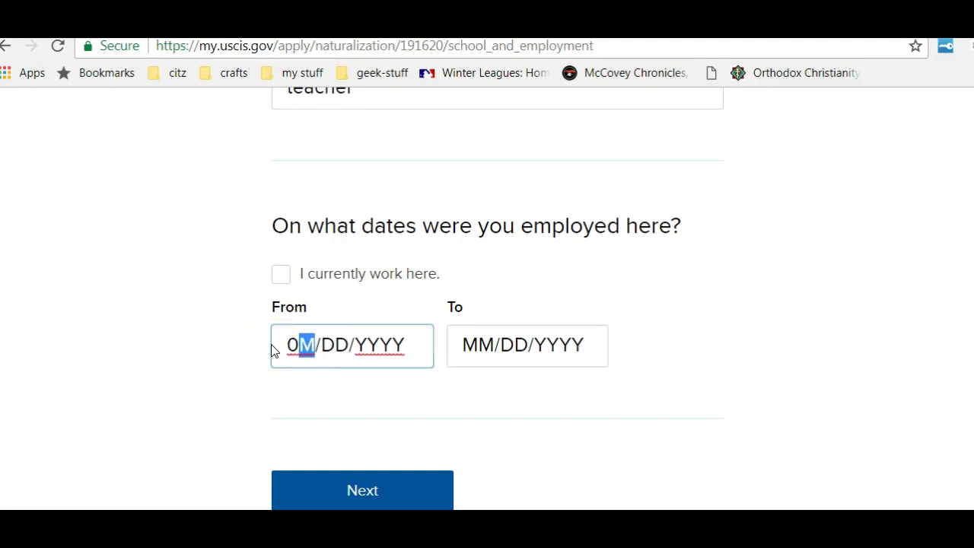
type("1/")
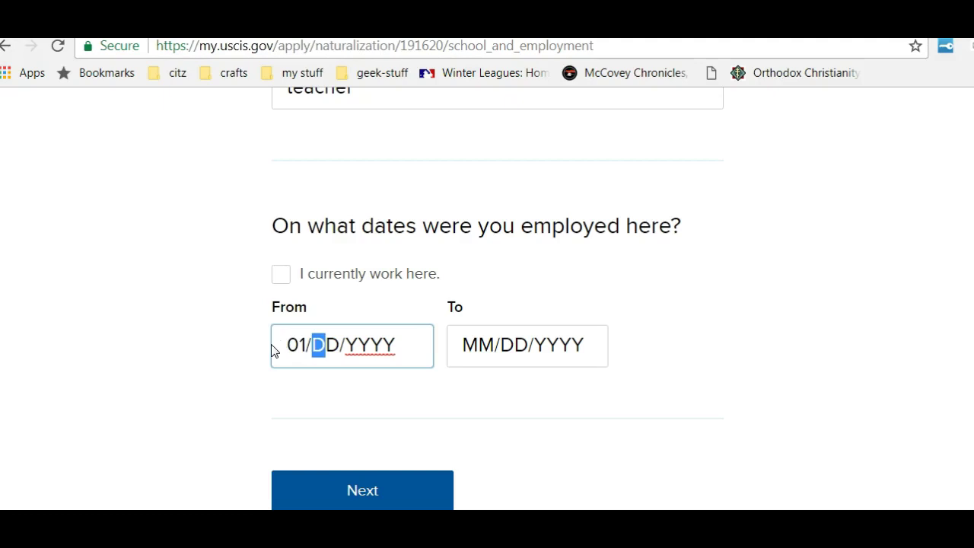
type("2")
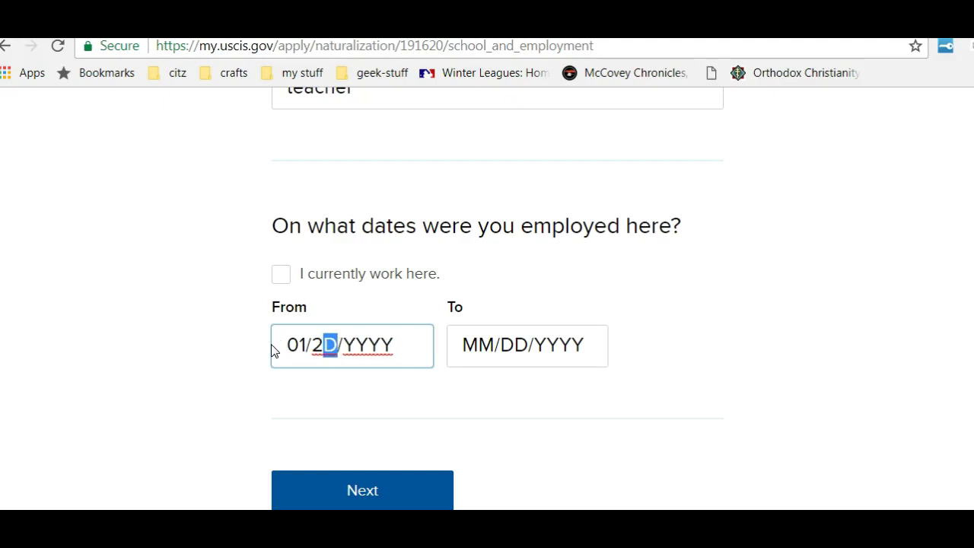
key("BackSpace")
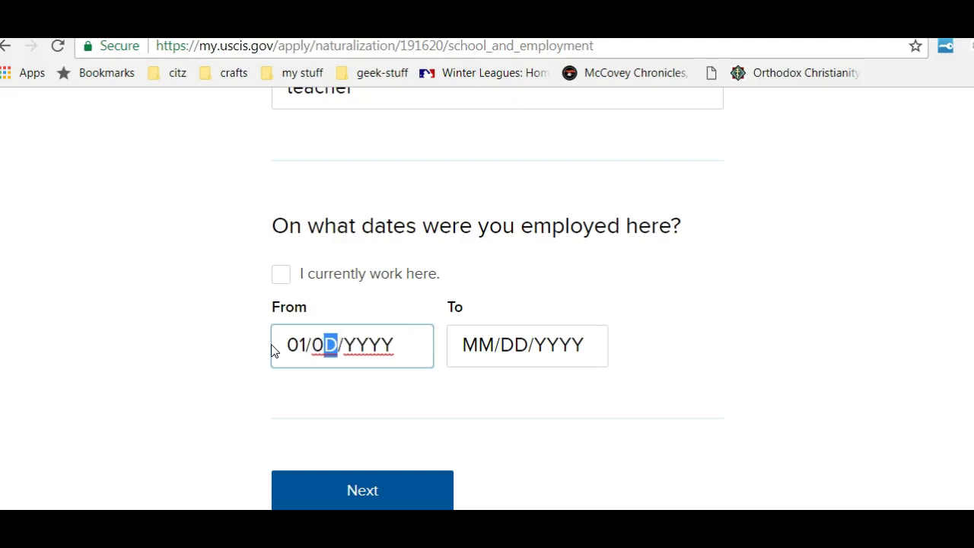
key("BackSpace")
key("BackSpace")
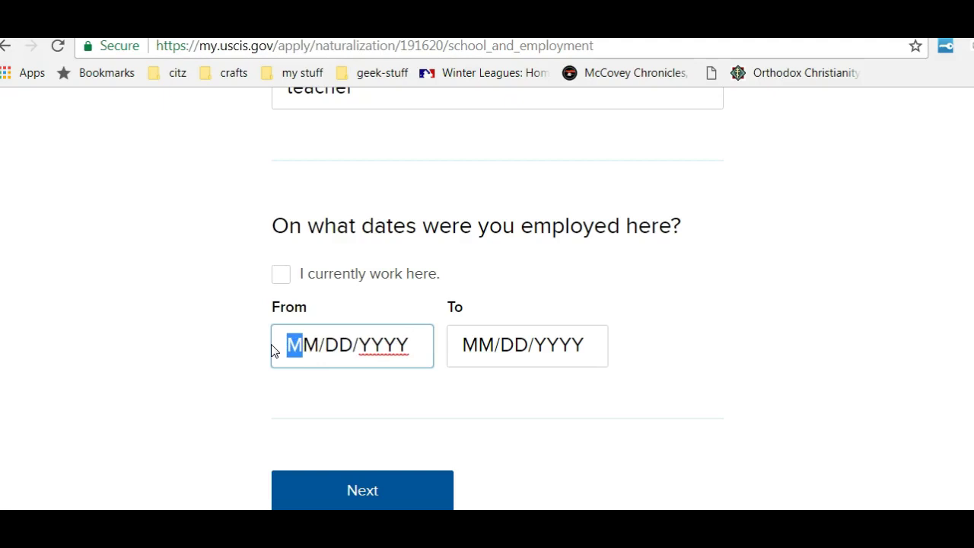
- Set the From date of the employment to 11/24/2012
type("11/")
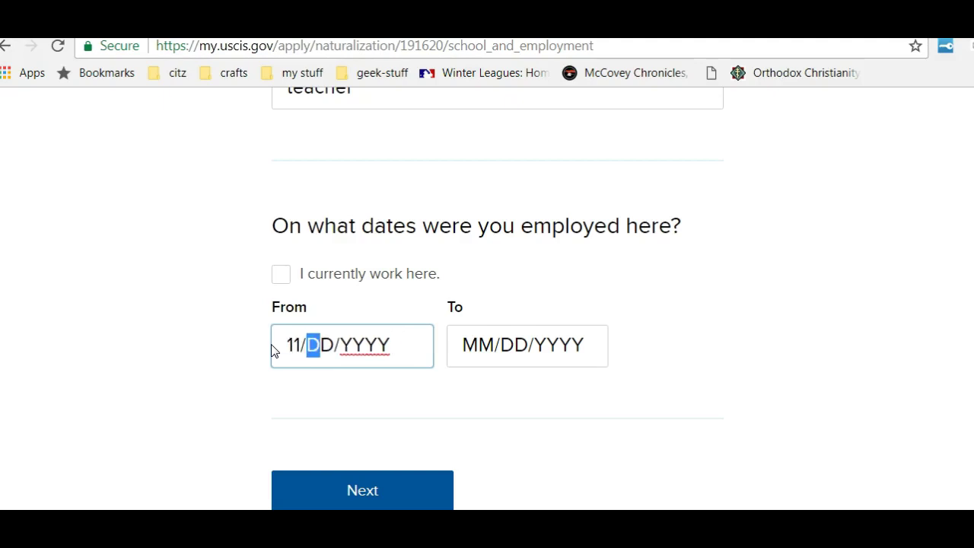
type("24/")
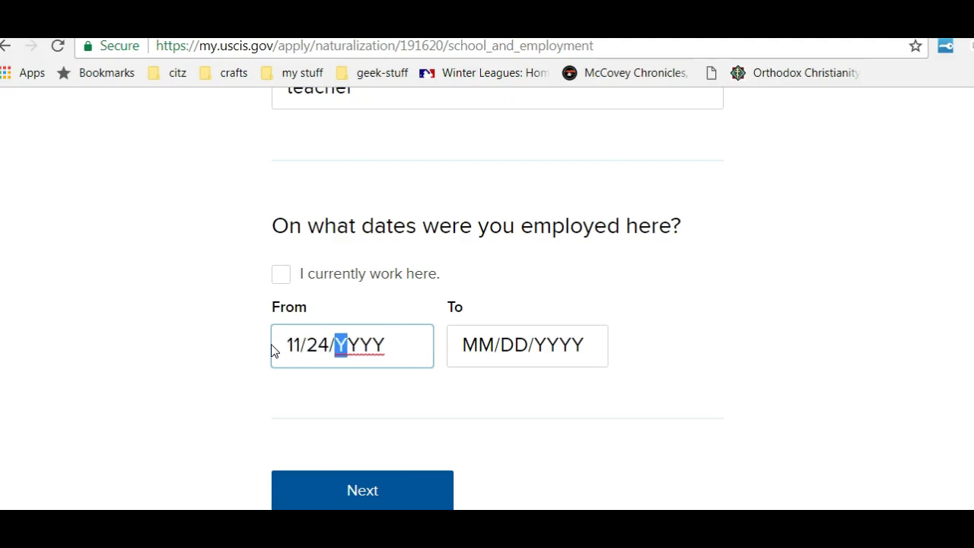
type("200")
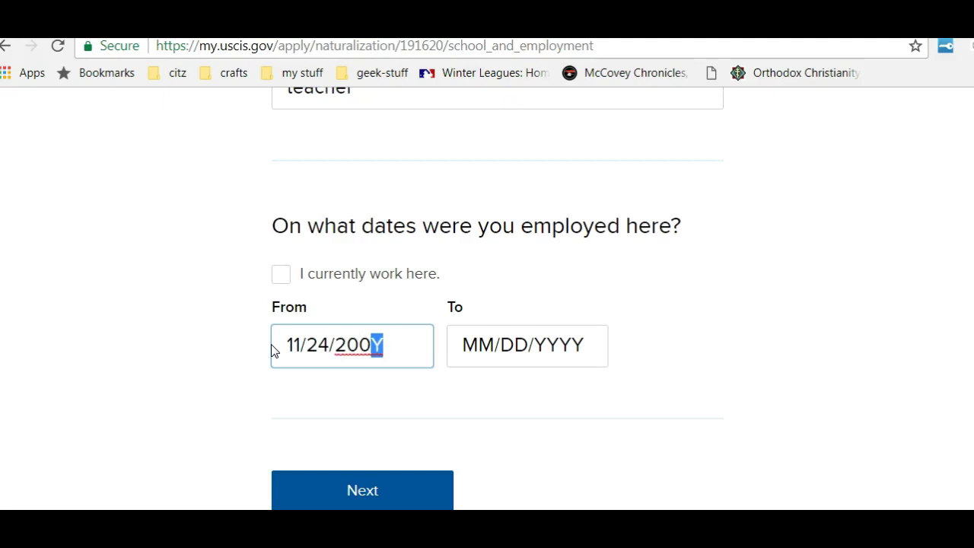
key("BackSpace")
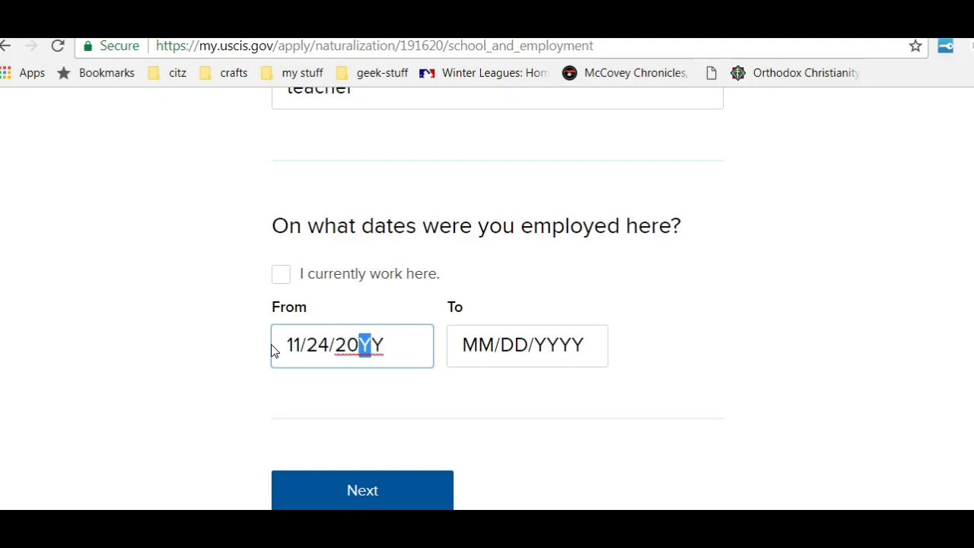
type("12")
- Set the To date of the employment to 12/24/2013
left_click(494, 343)
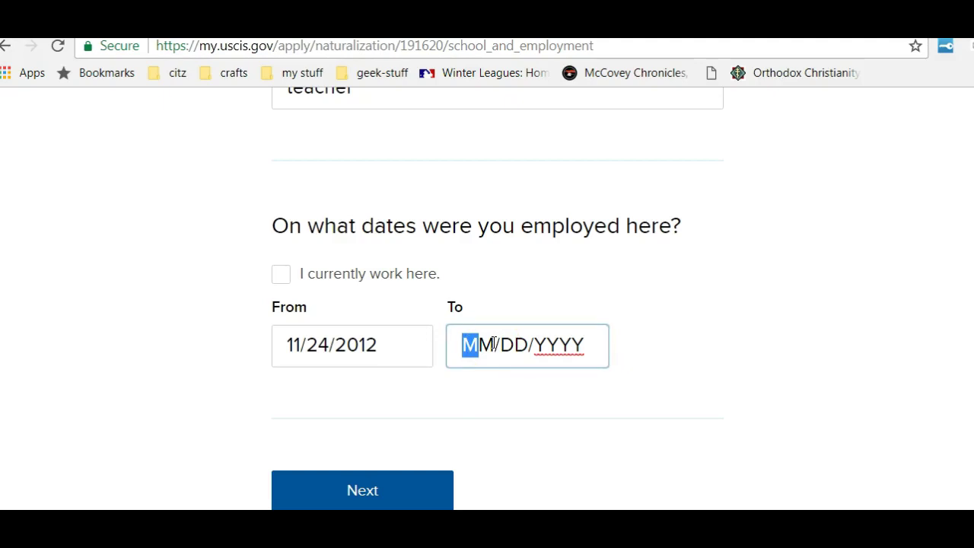
type("1")
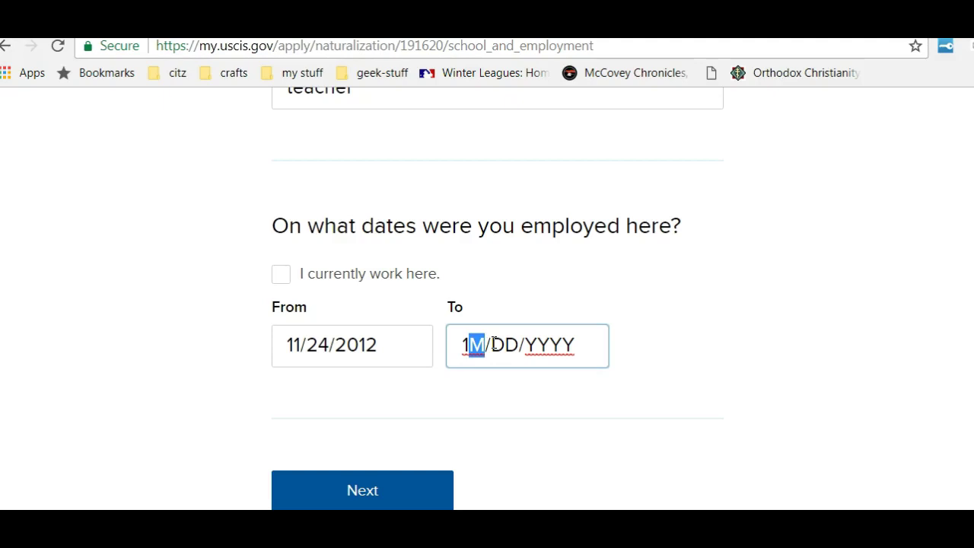
type("2/")
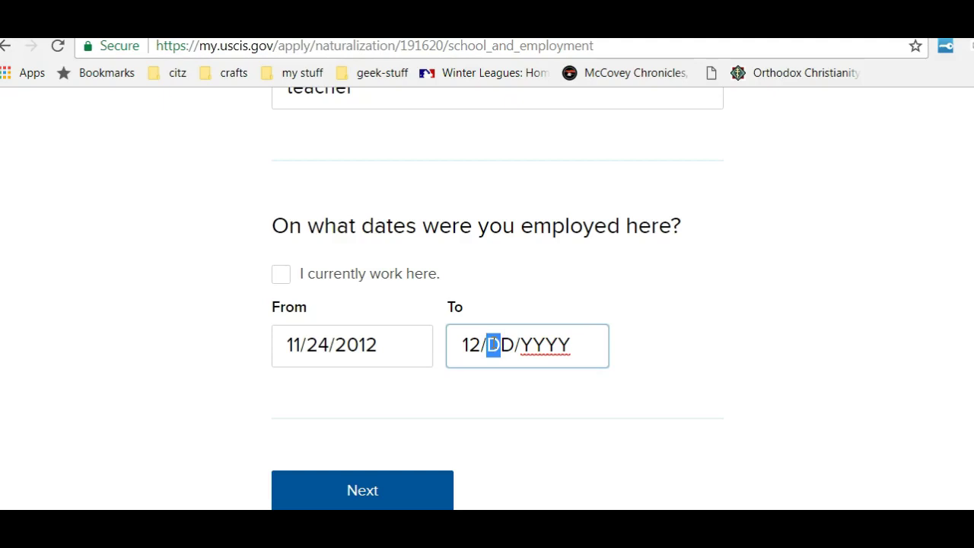
type("24/")
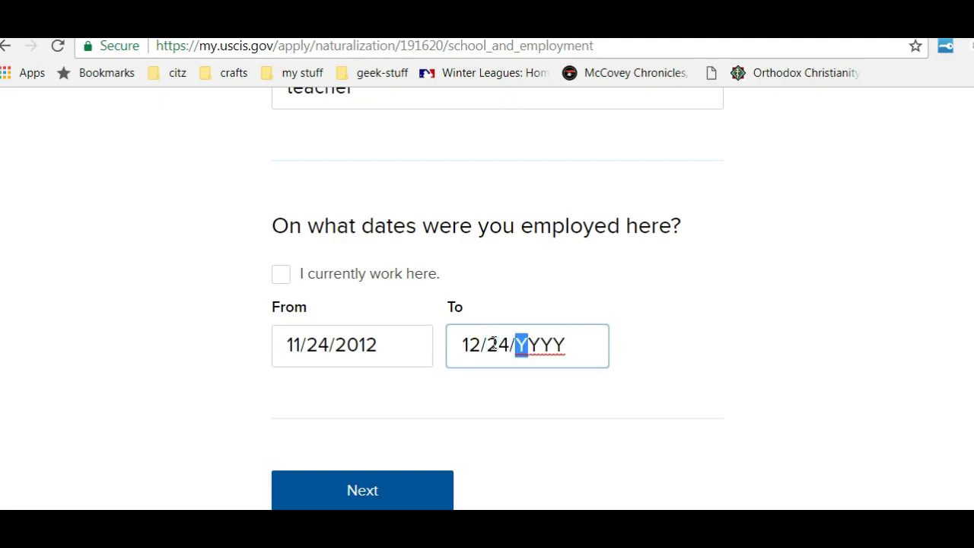
type("2013")
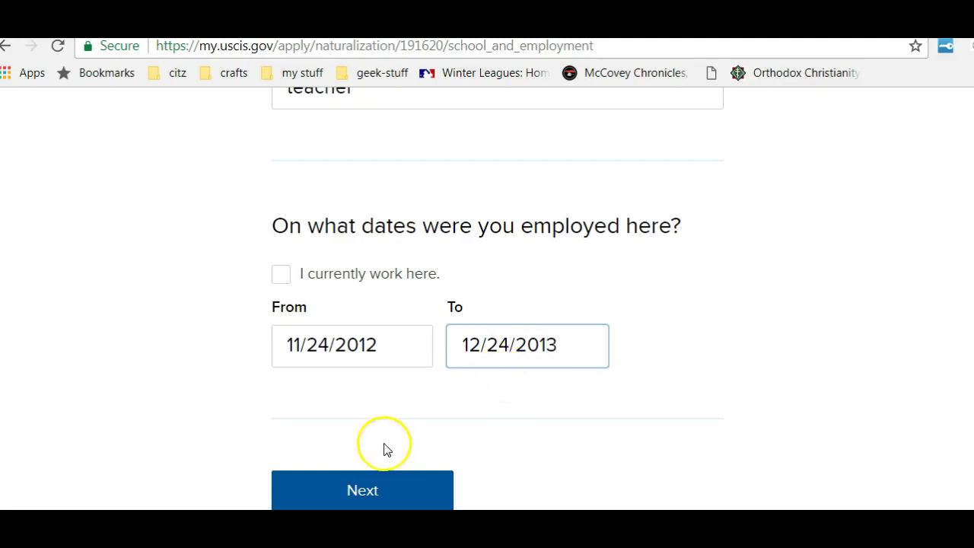
- Save the employer's name, occupation and employment dates and continue to the employer's address page
left_click(358, 489)
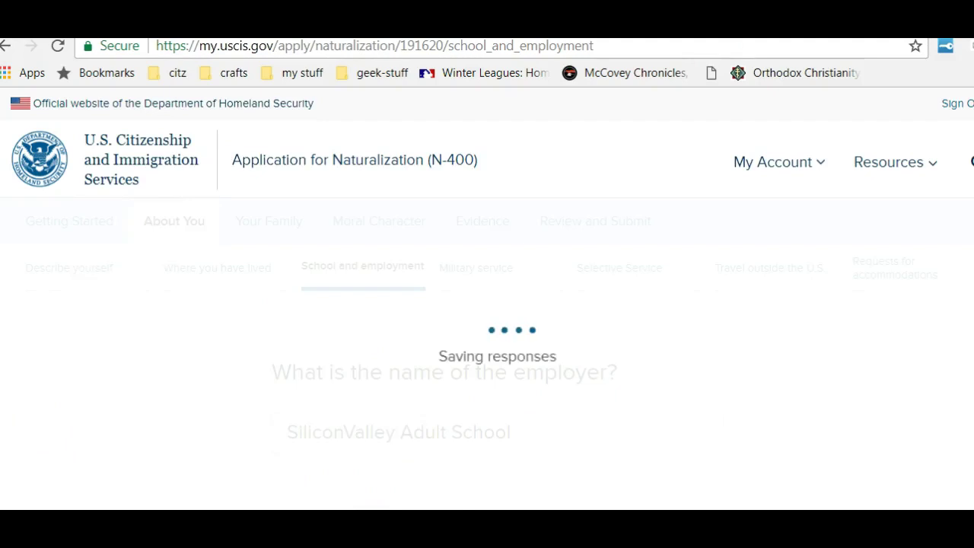
scroll(510, 242, "down", 3)
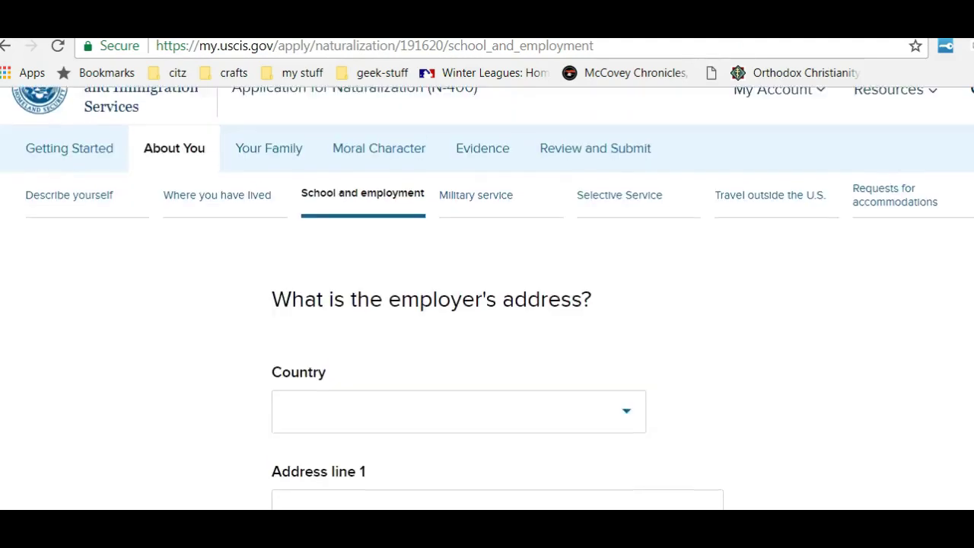
left_click(493, 245)
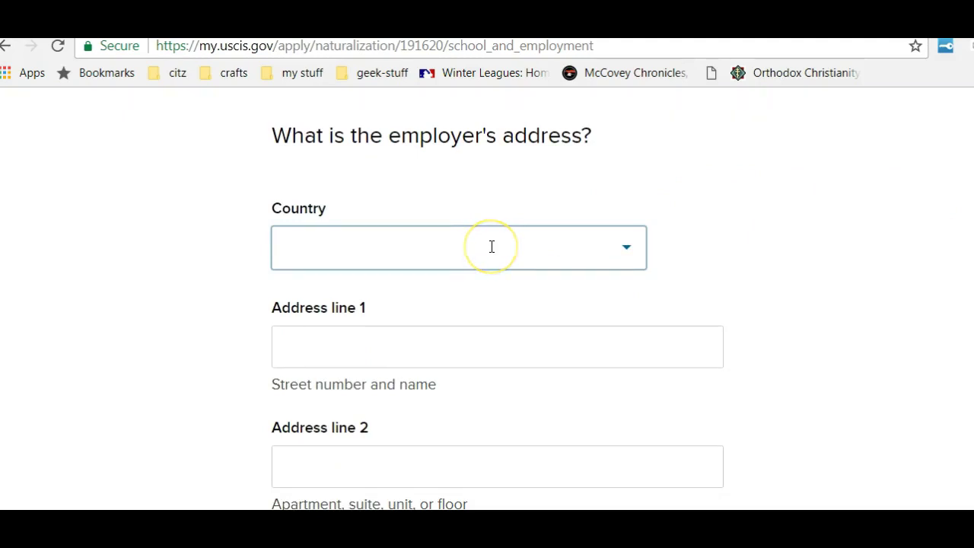
type("Uni")
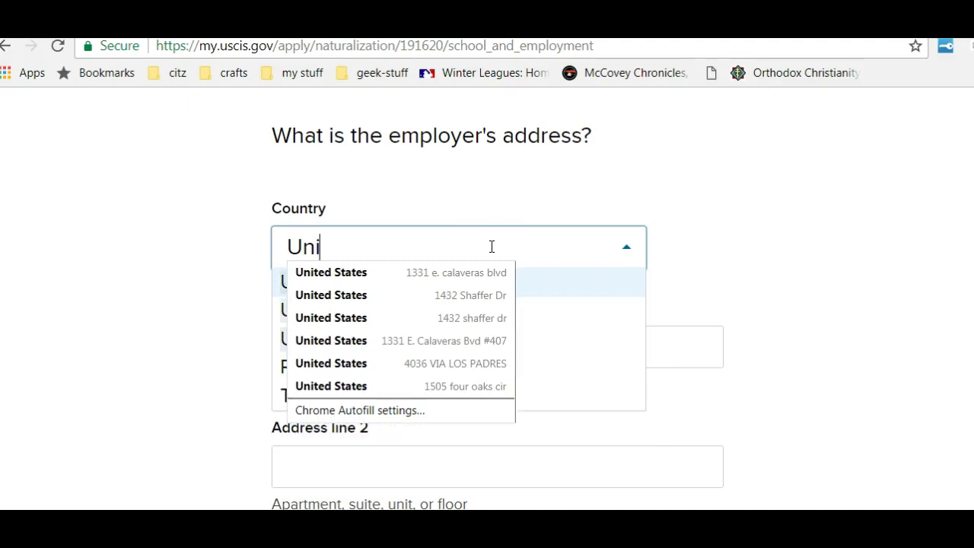
key("Down")
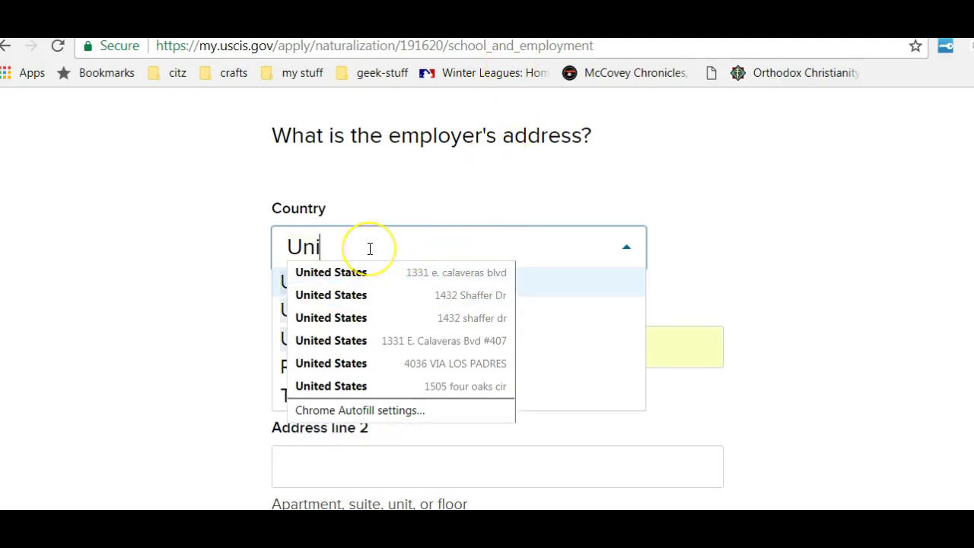
left_click(631, 249)
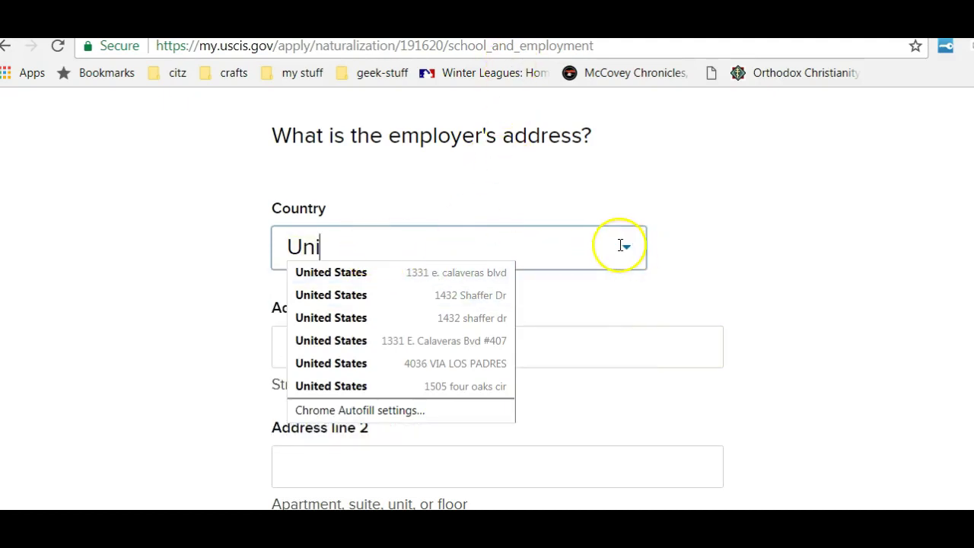
left_click(627, 250)
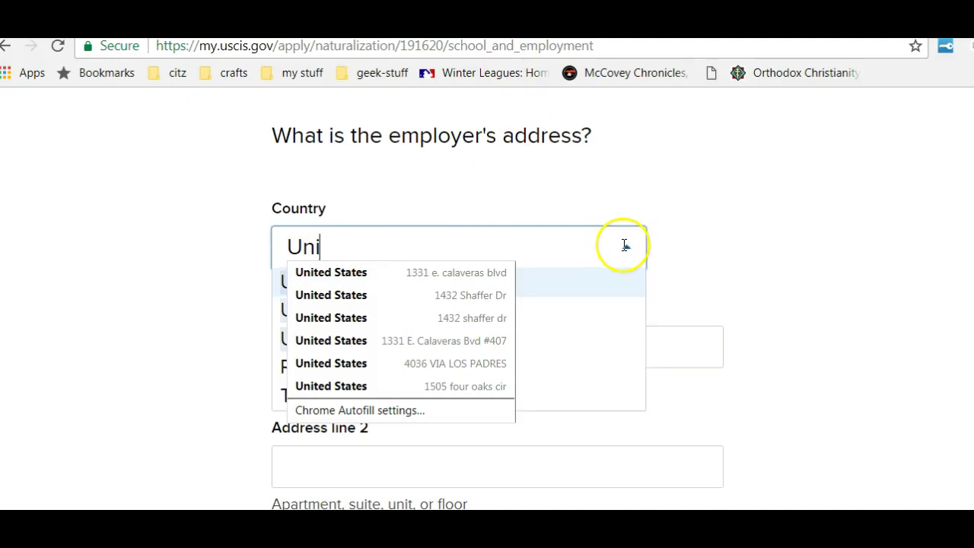
type("ited")
key("BackSpace")
key("BackSpace")
key("BackSpace")
left_click(516, 249)
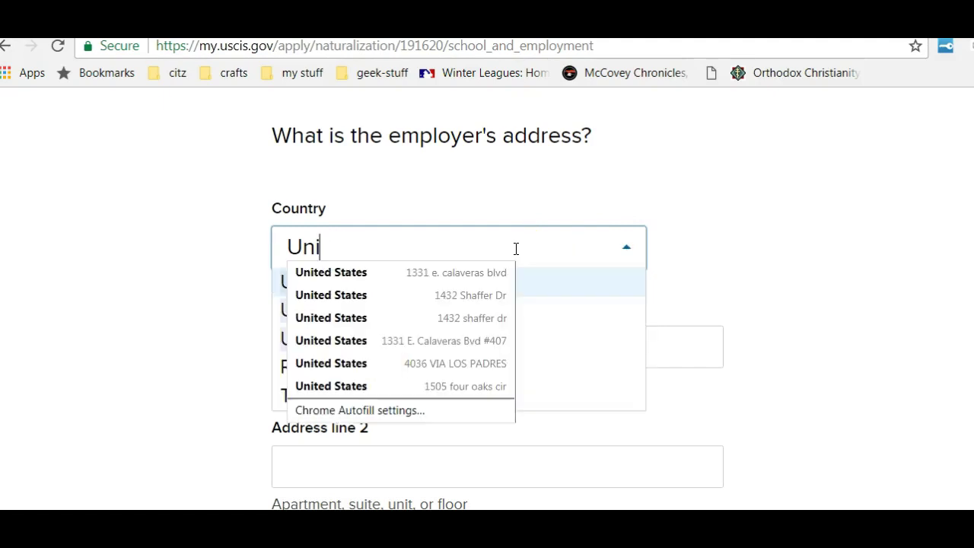
key("BackSpace")
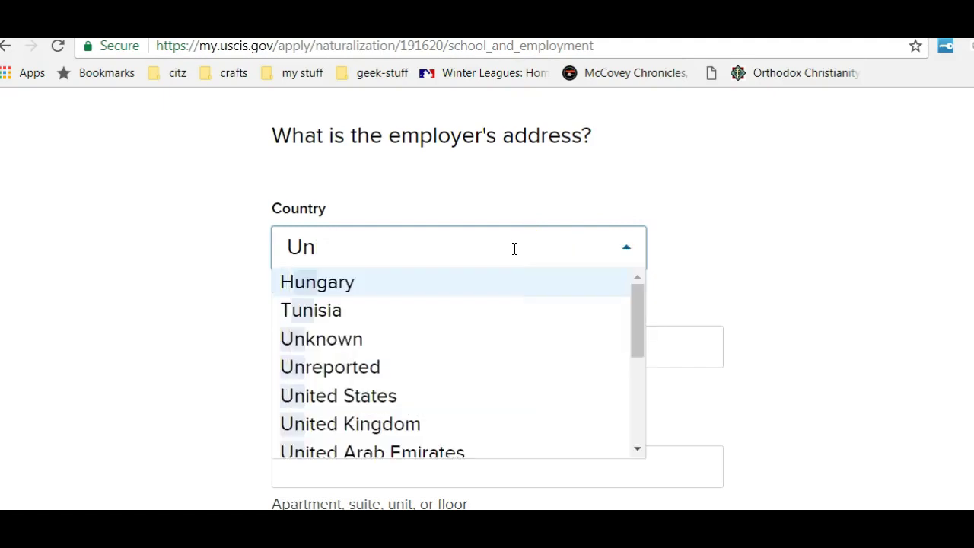
type("ted")
key("BackSpace")
key("BackSpace")
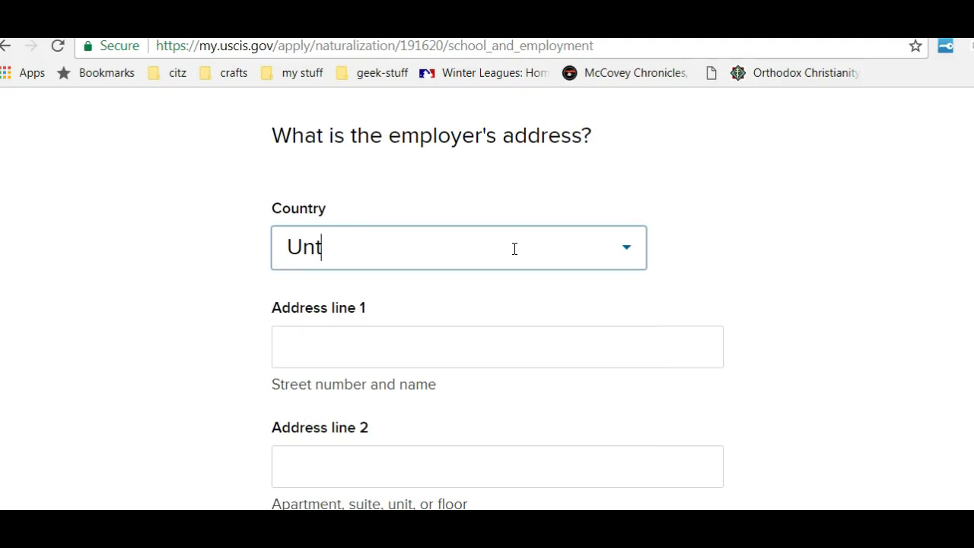
key("BackSpace")
key("BackSpace")
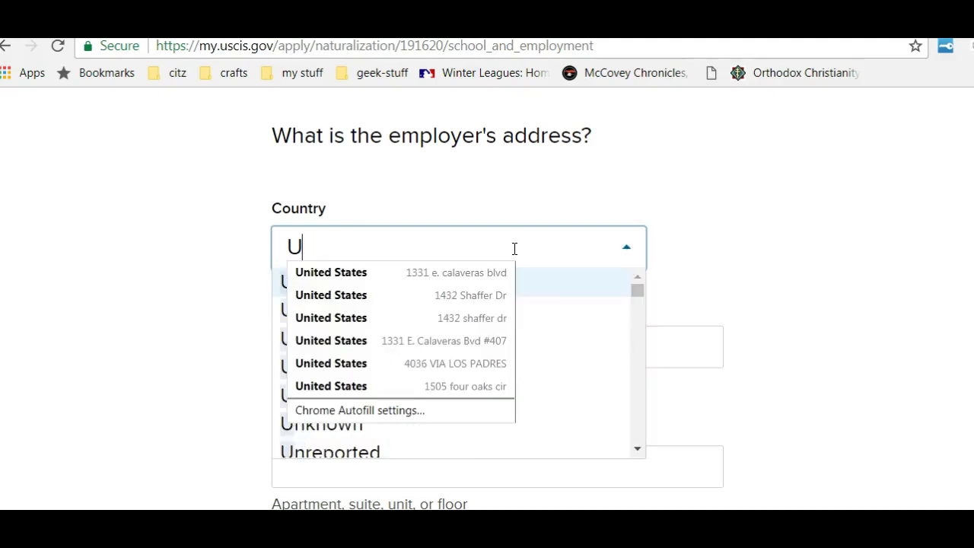
type("i")
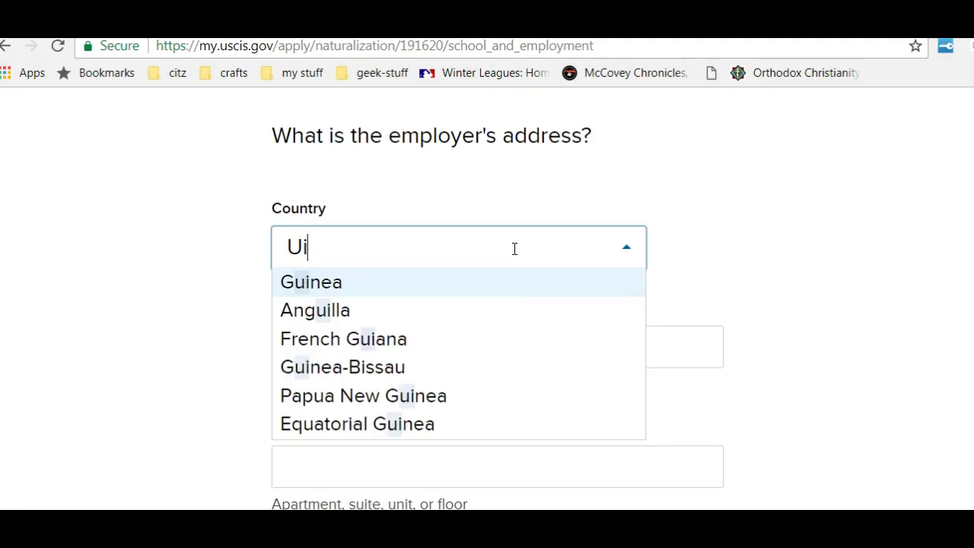
type("ted")
key("BackSpace")
key("BackSpace")
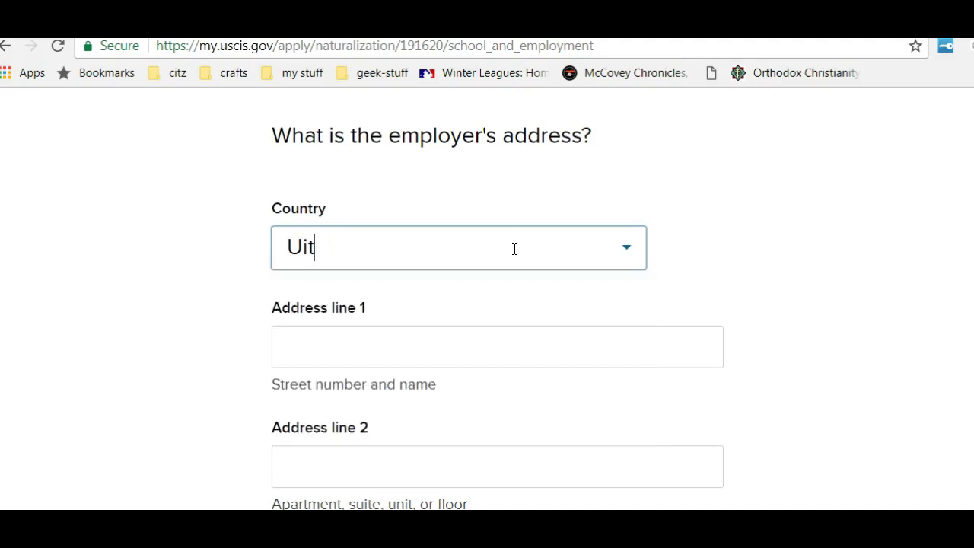
key("BackSpace")
key("BackSpace")
key("BackSpace")
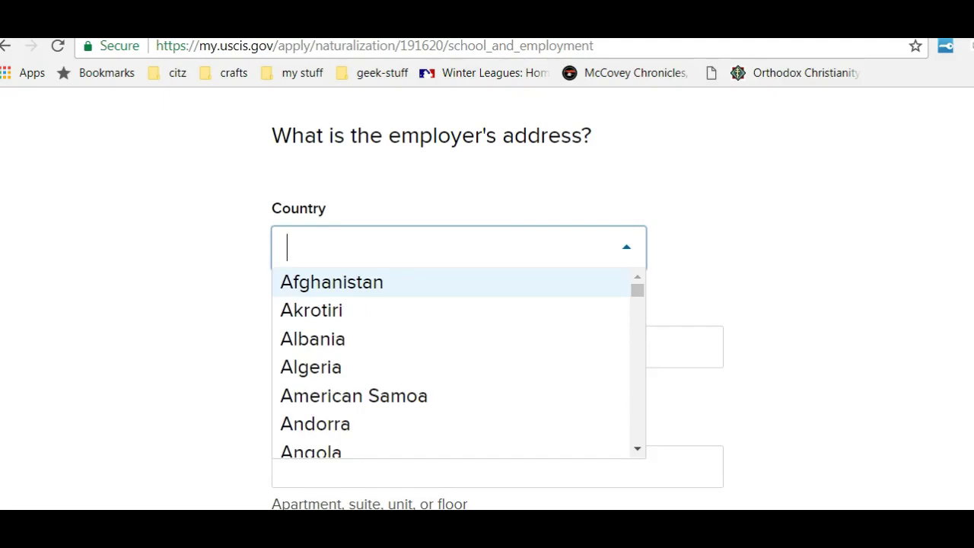
left_click(887, 282)
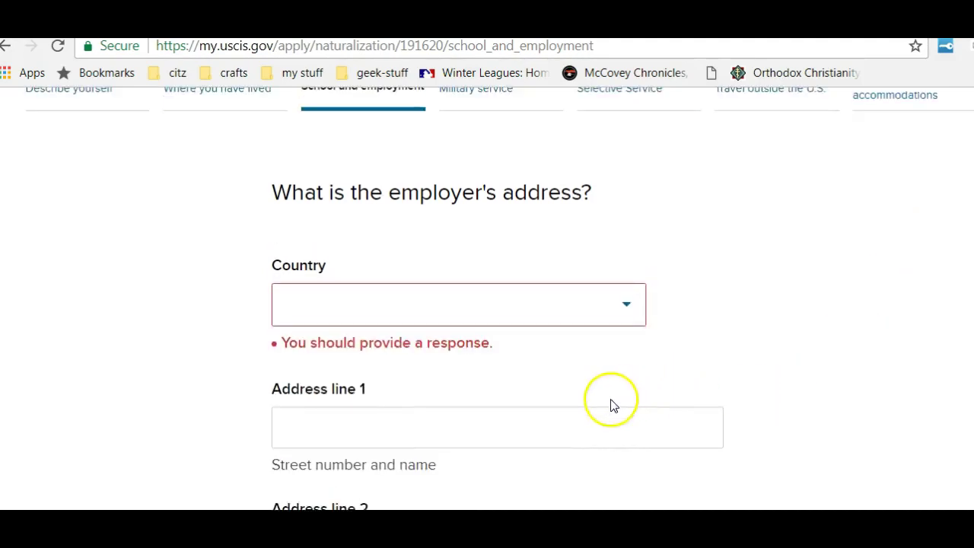
- Enter "United States" as the country of the employer's address
left_click(386, 319)
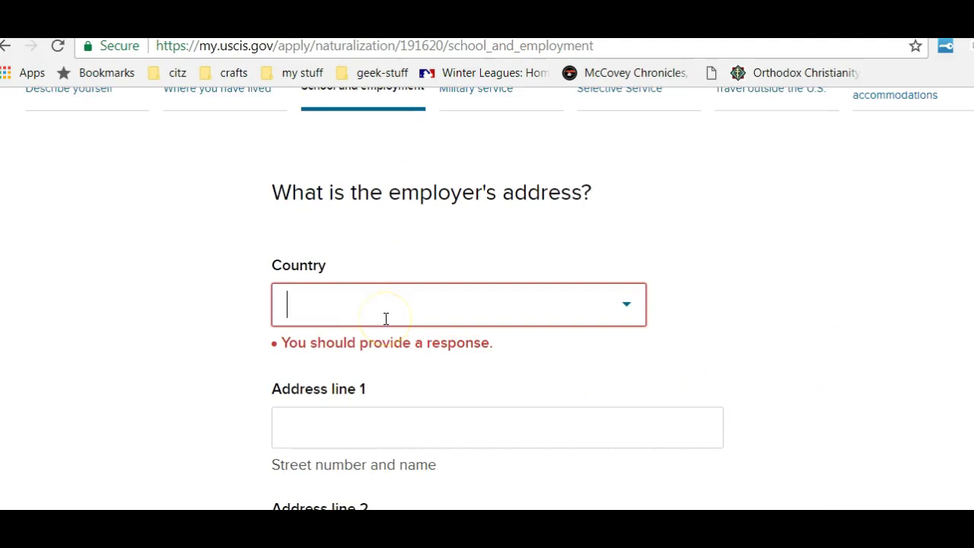
type("U")
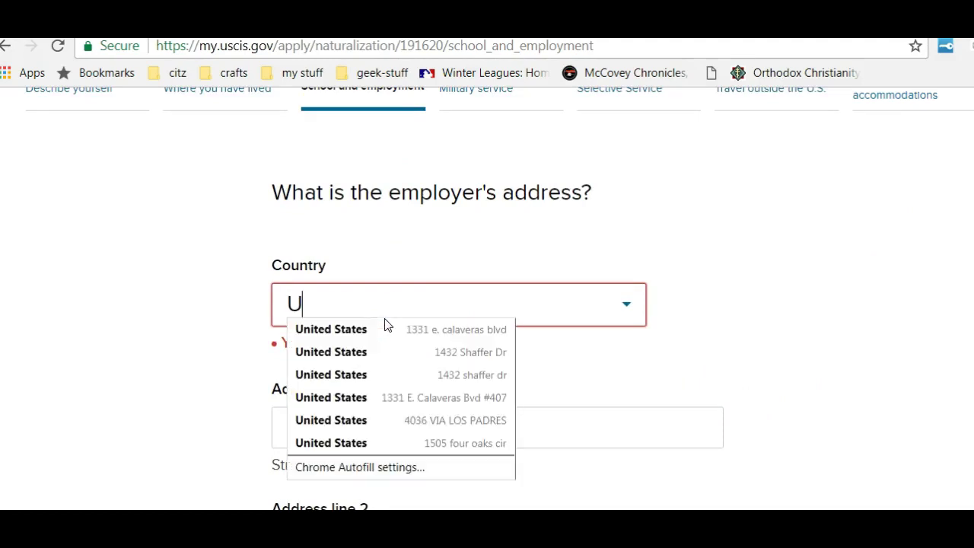
type("nited ")
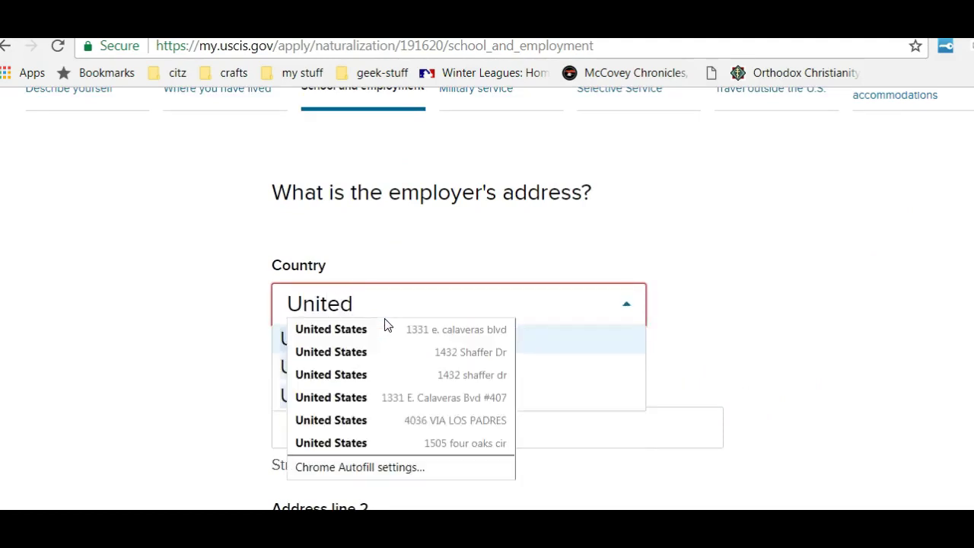
type("States")
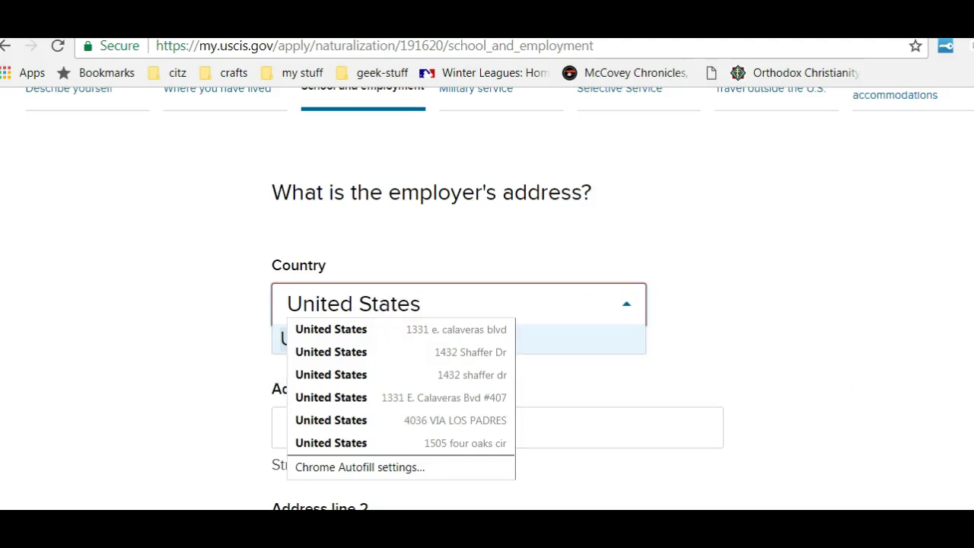
key("Escape")
- Enter the employer's street number and name in Address line 1 and fill in the employer's city
scroll(529, 439, "down", 4)
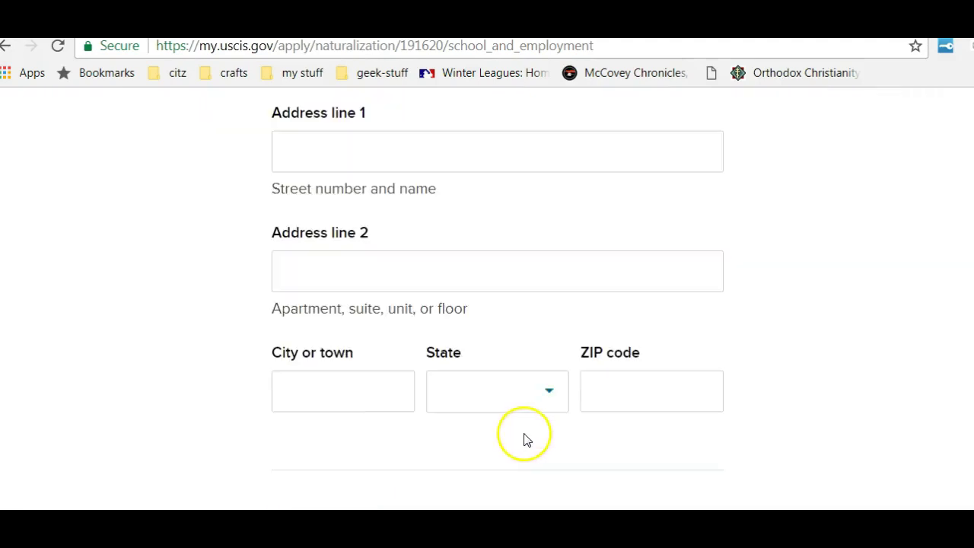
left_click(393, 161)
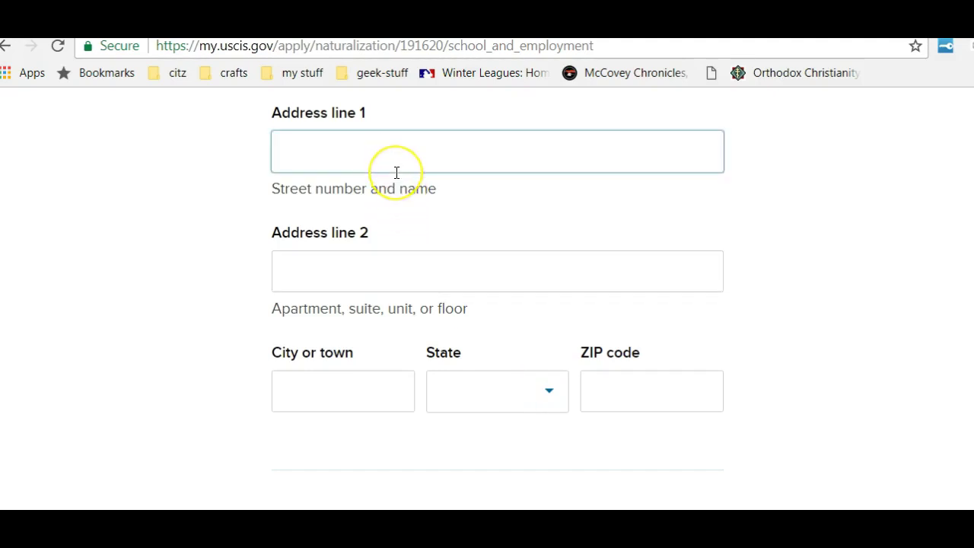
type("123 ")
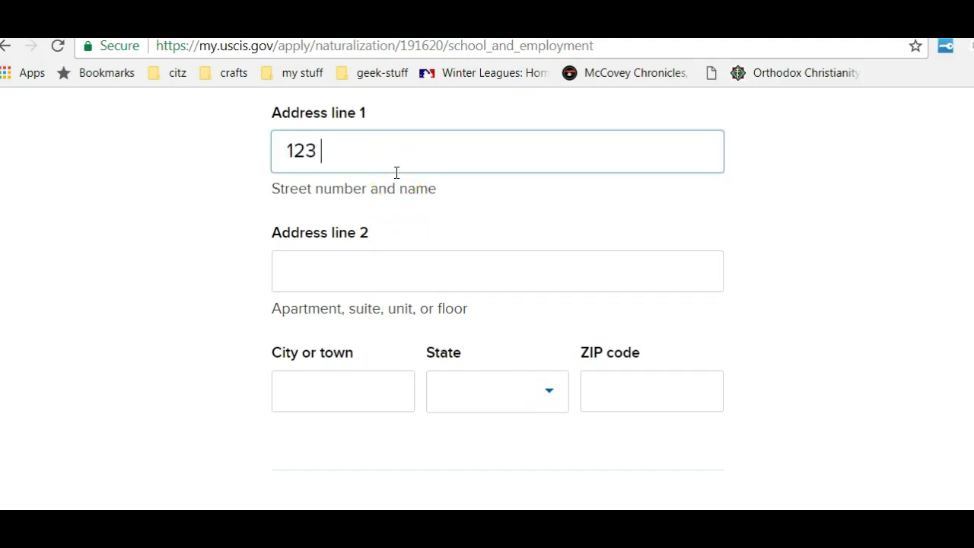
type("Capitol")
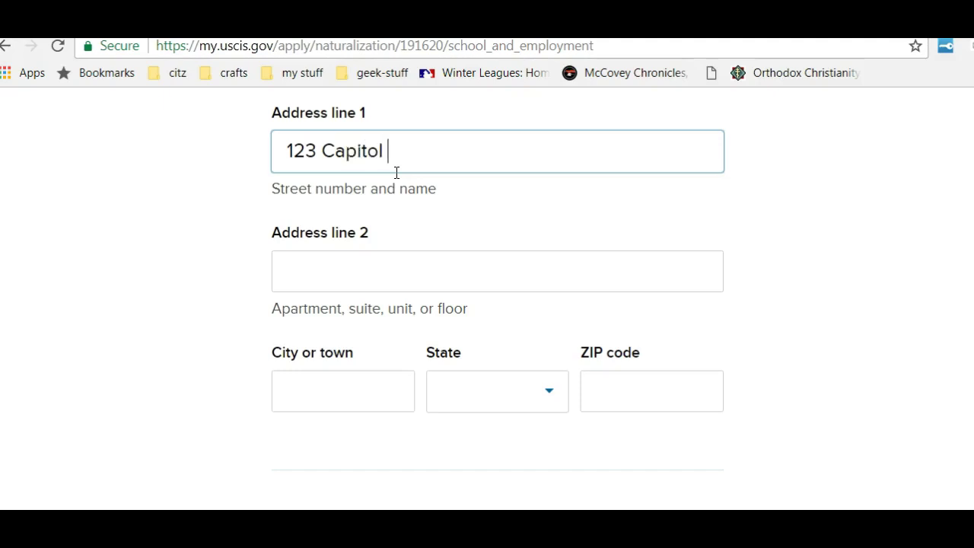
type(" ave")
left_click(323, 404)
type("San J")
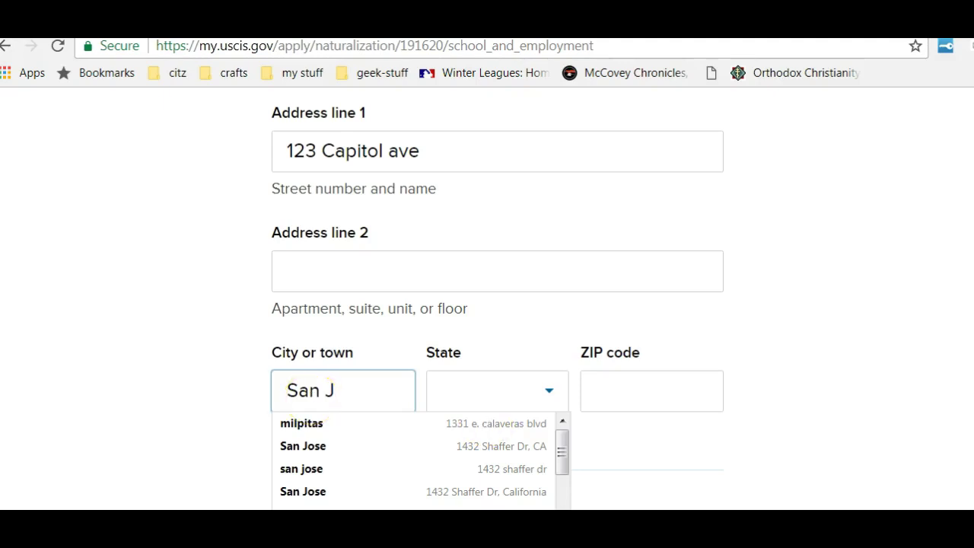
key("Escape")
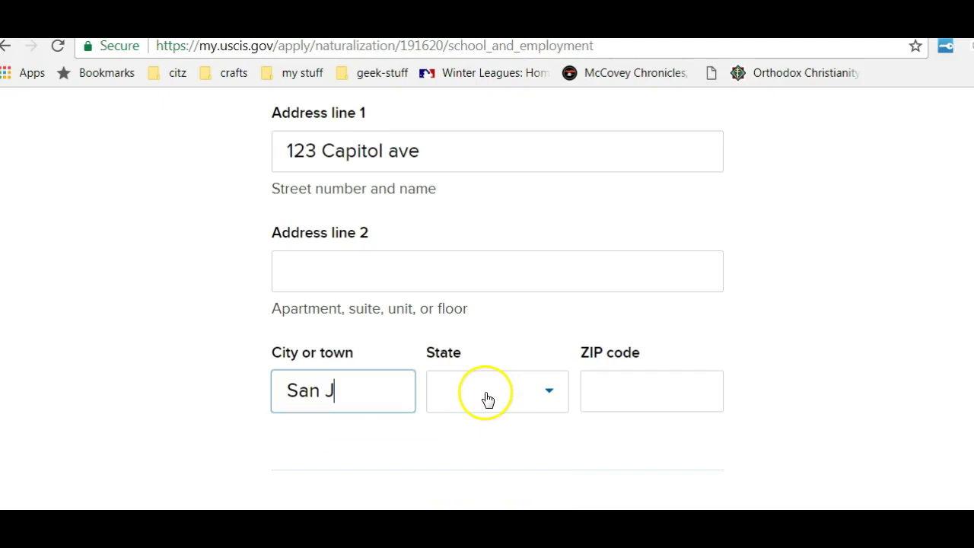
type("ose")
left_click(533, 391)
left_click(549, 390)
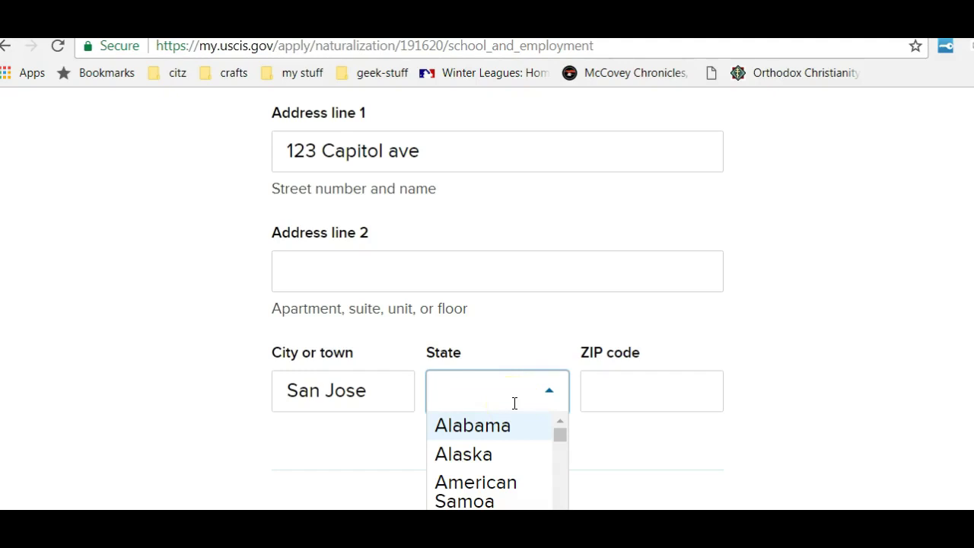
type("Cali")
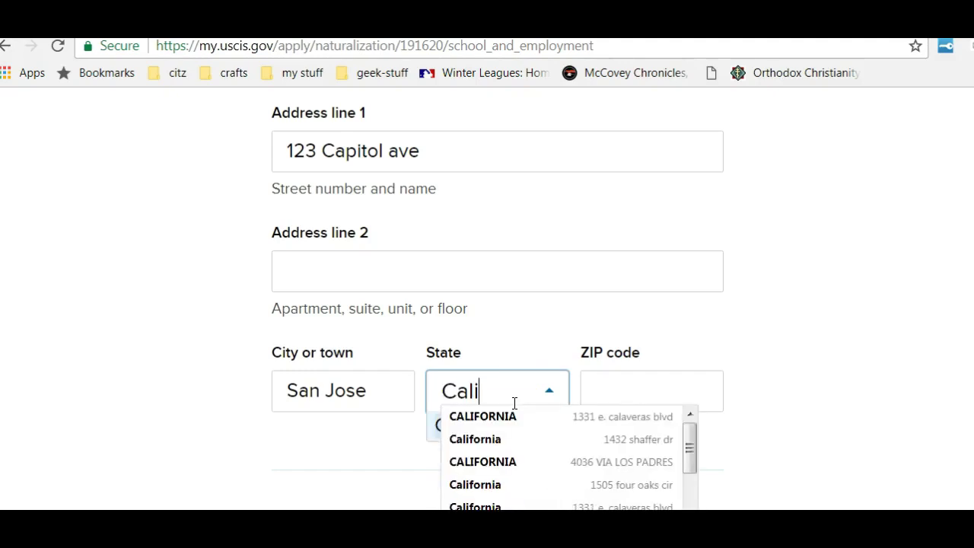
type("fornia")
left_click(618, 378)
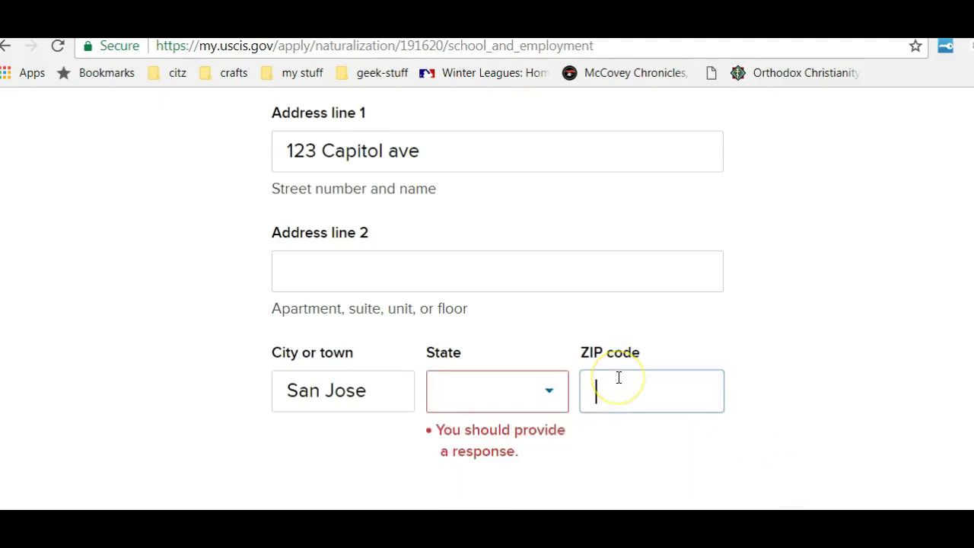
left_click(548, 389)
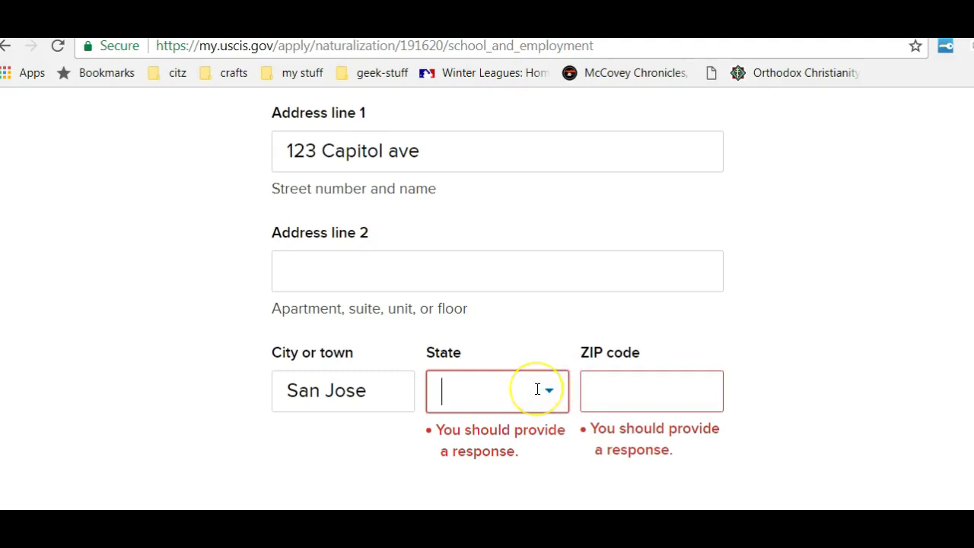
type("C")
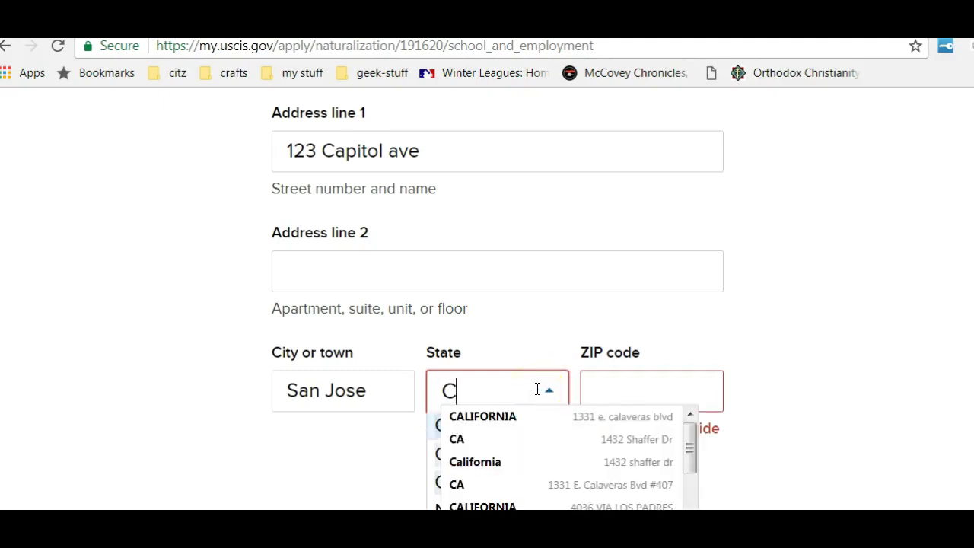
type("aliforia")
left_click(720, 409)
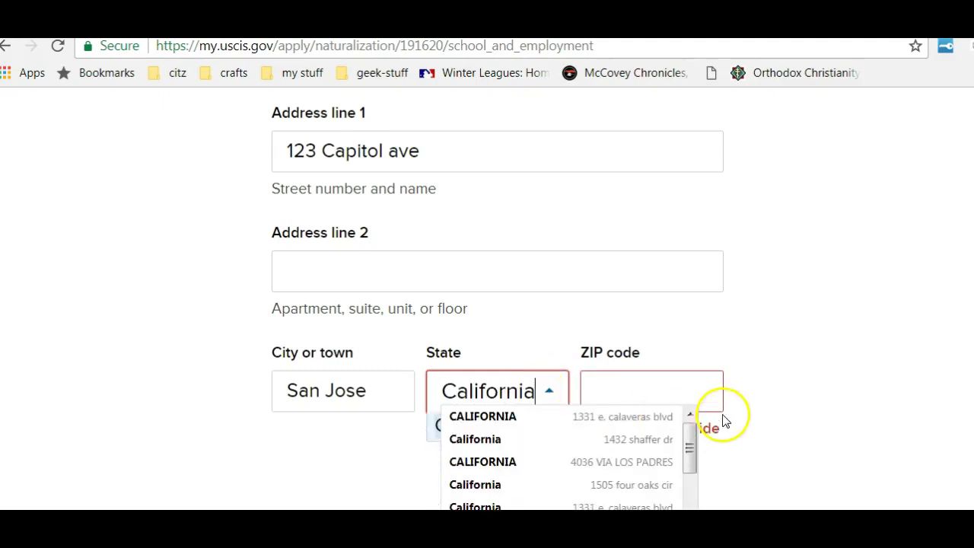
left_click(583, 383)
- Fill in the employer's ZIP code and try to enter California as the employer's state
left_click(545, 392)
type("CA")
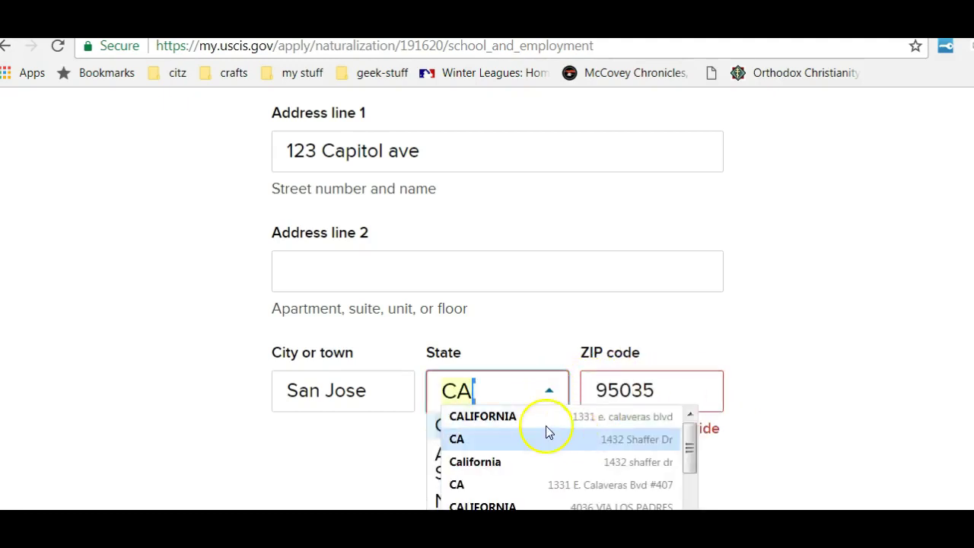
left_click(542, 424)
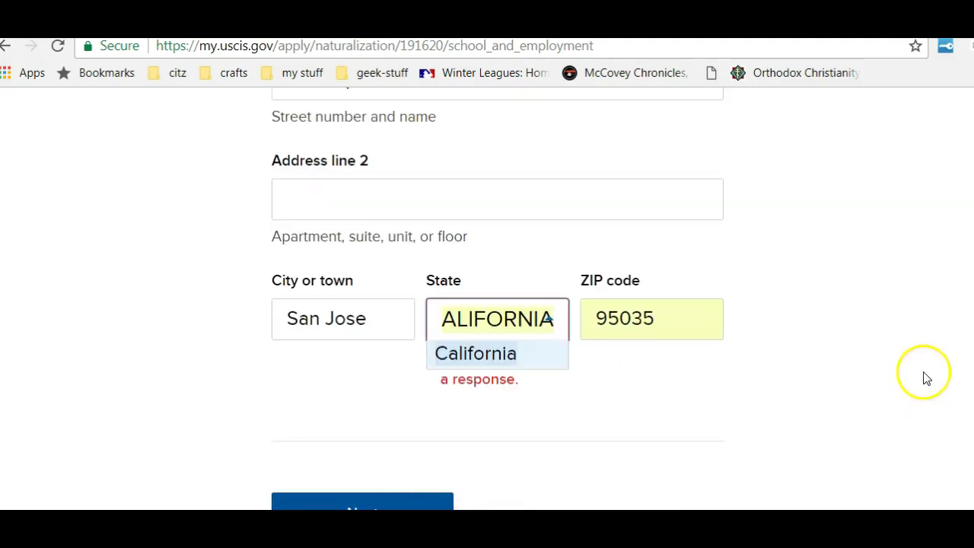
left_click(350, 376)
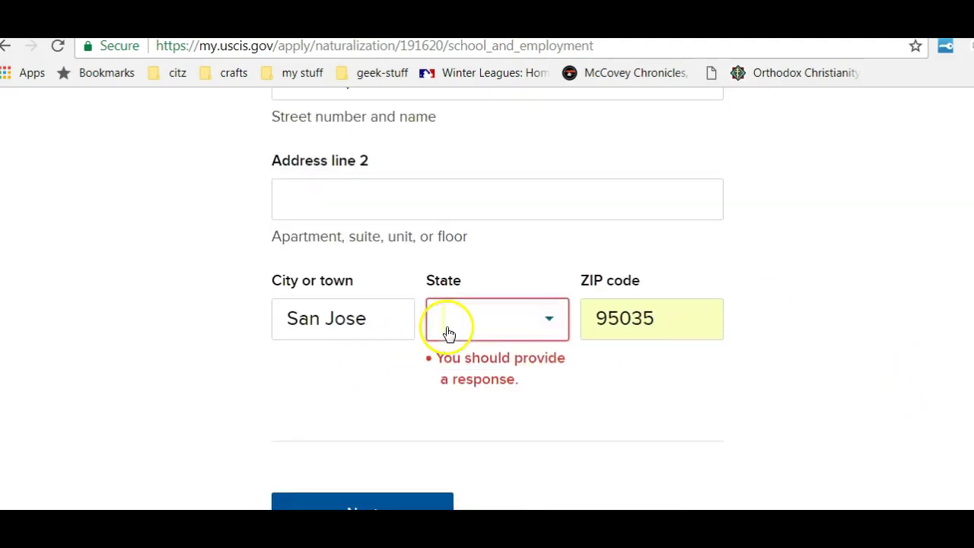
- Try once more to enter California as the employer's state and save the address to the school and employment history
left_click(516, 326)
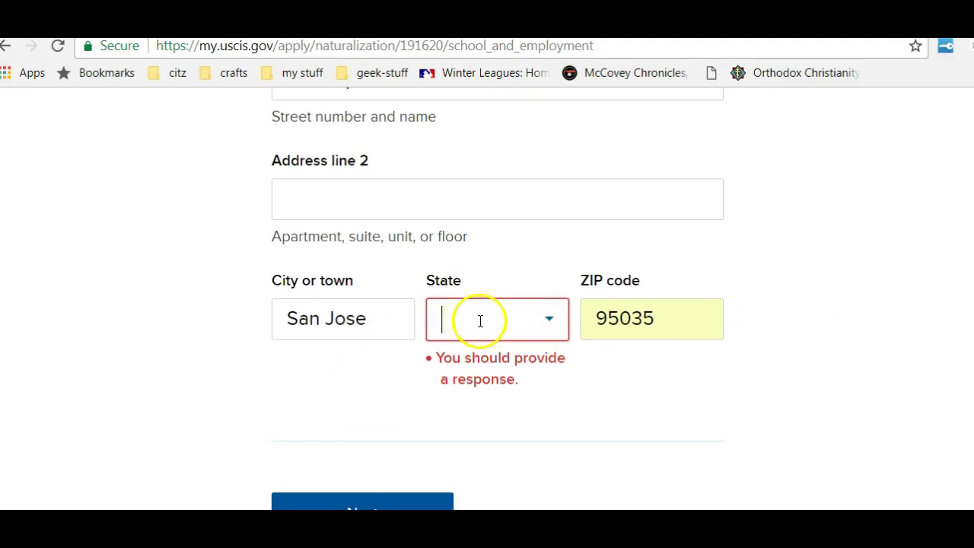
type("Cal")
left_click(491, 389)
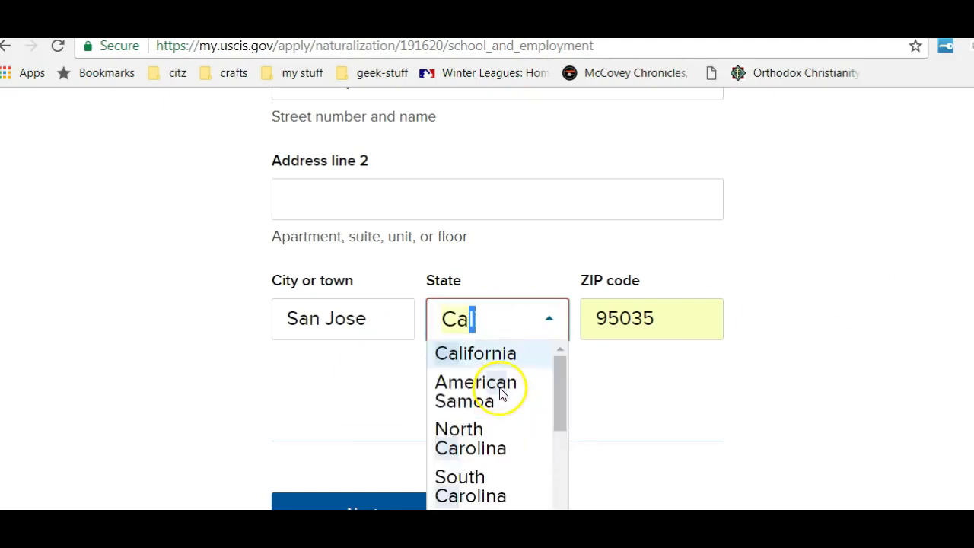
scroll(551, 284, "up", 1)
scroll(551, 284, "down", 3)
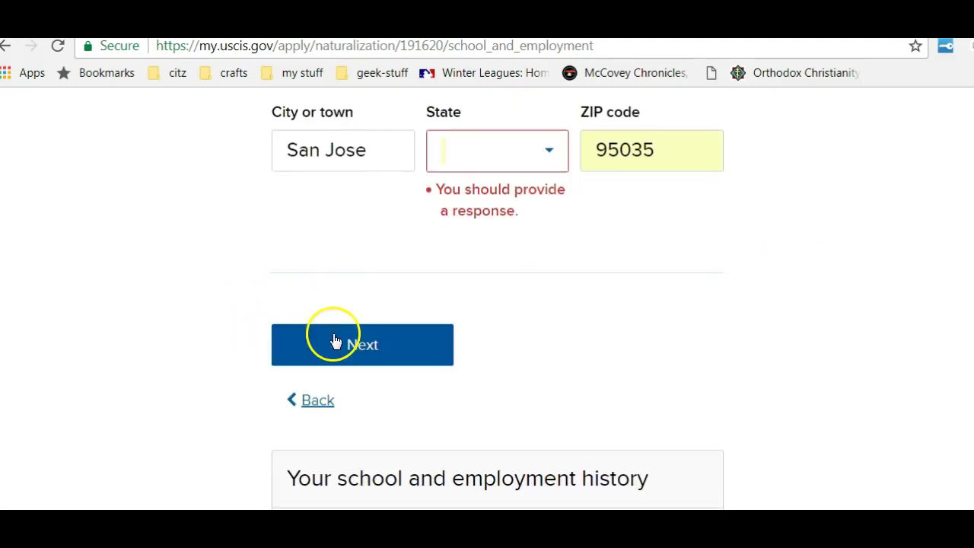
left_click(403, 365)
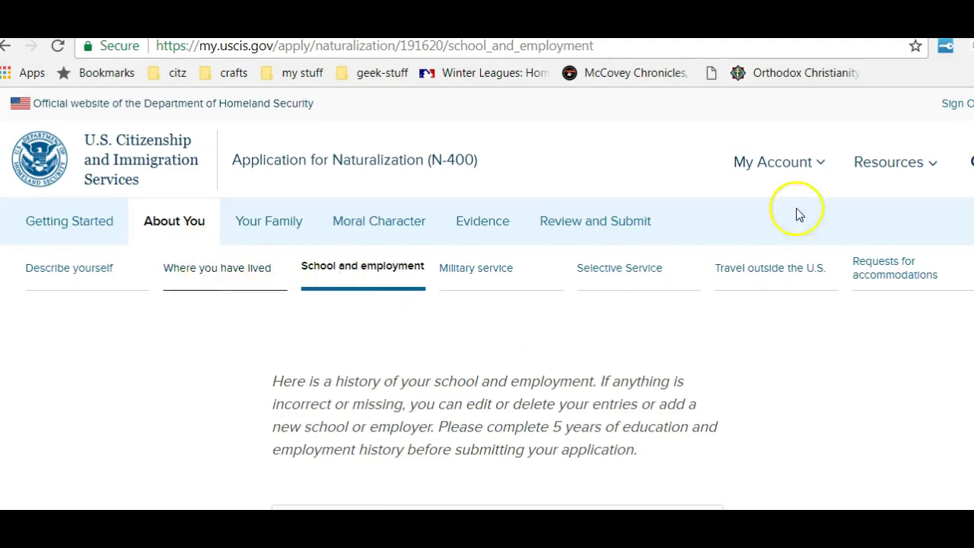
- Review the timeline and entries of the school and employment history and go to the Military service section
scroll(487, 305, "down", 6)
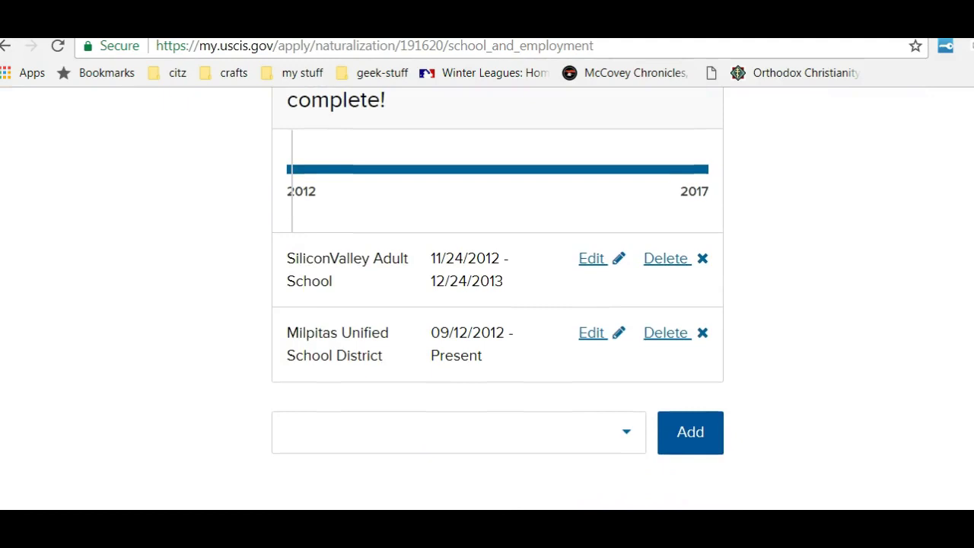
scroll(497, 277, "up", 1)
scroll(498, 290, "up", 1)
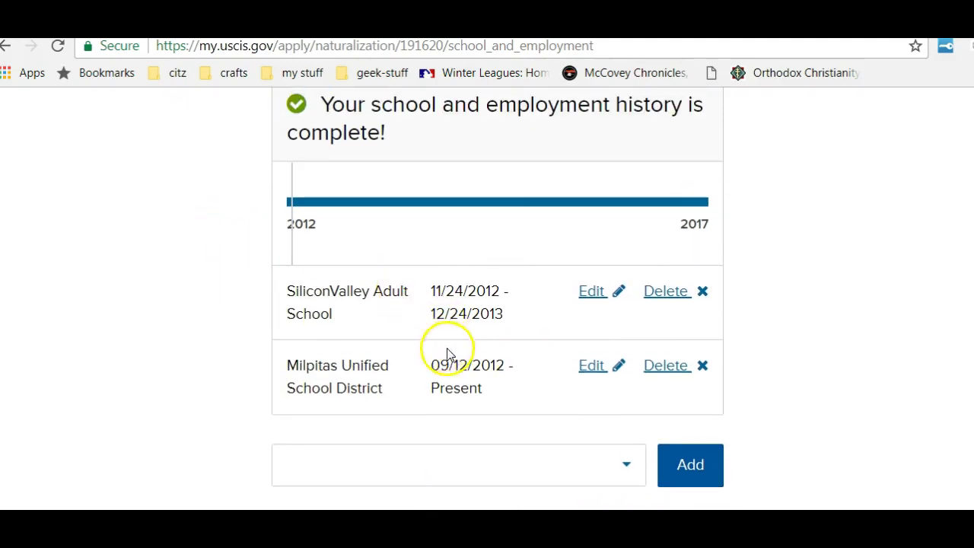
scroll(497, 297, "up", 4)
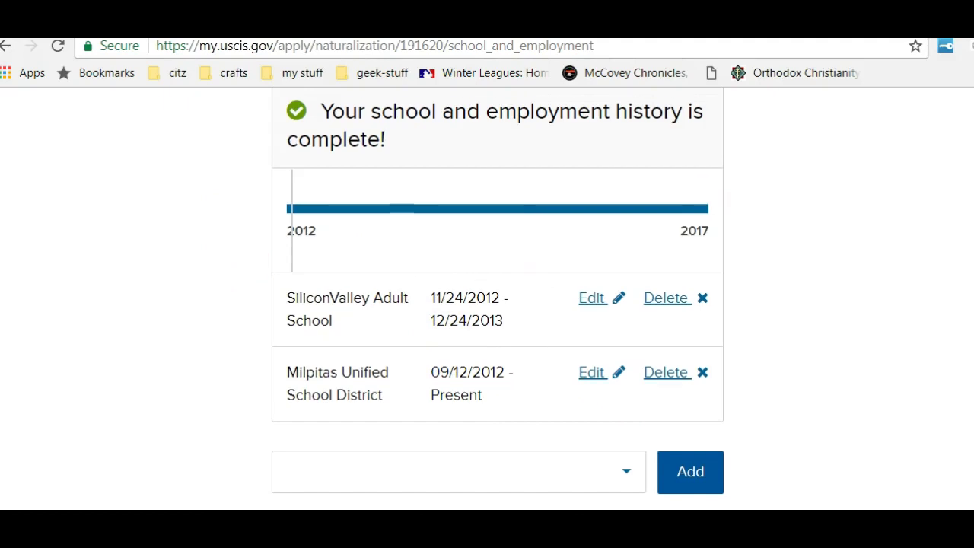
scroll(498, 297, "up", 2)
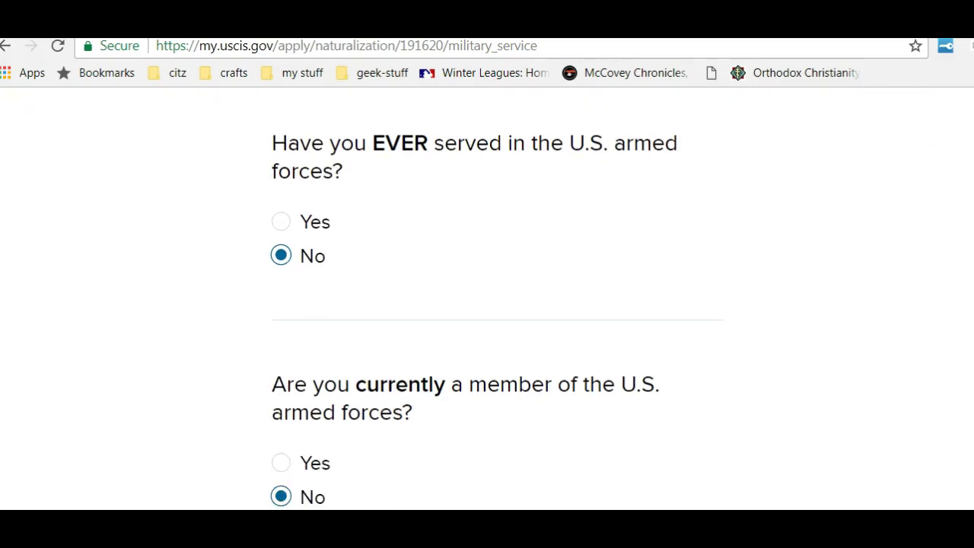
- Look over the military service questions and go to the Travel outside the U.S. section
scroll(487, 304, "down", 5)
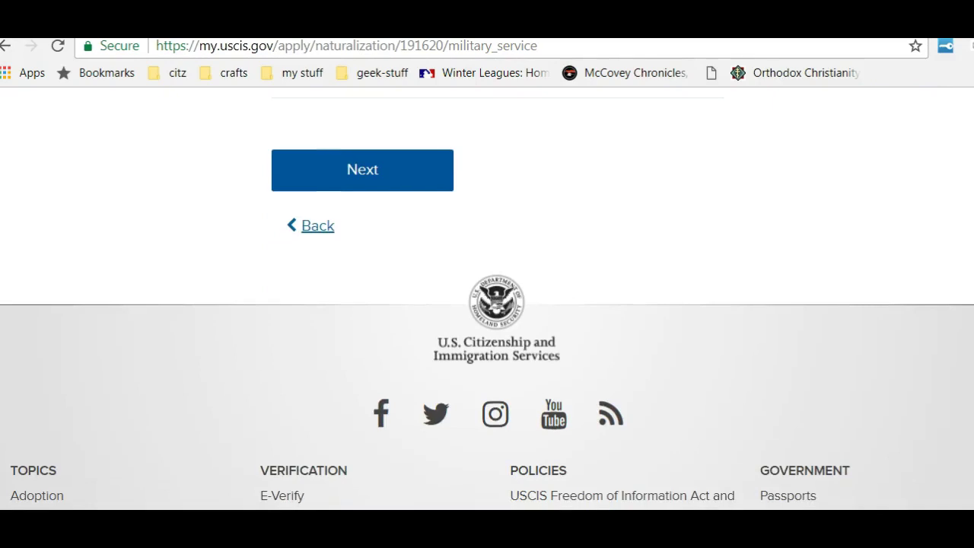
scroll(932, 141, "up", 10)
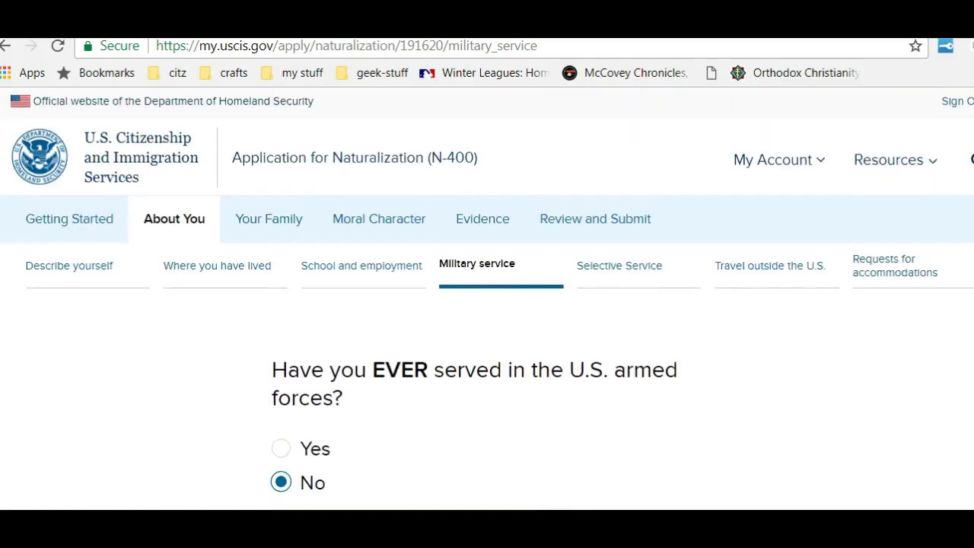
left_click(792, 279)
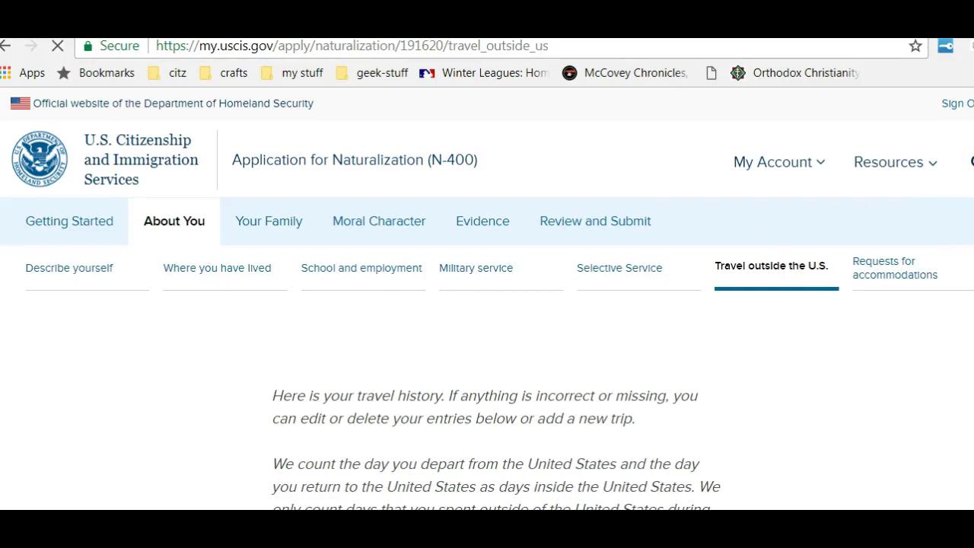
- Review the travel history with its listed trip and go to the Requests for accommodations section
scroll(487, 305, "down", 1)
scroll(487, 305, "down", 4)
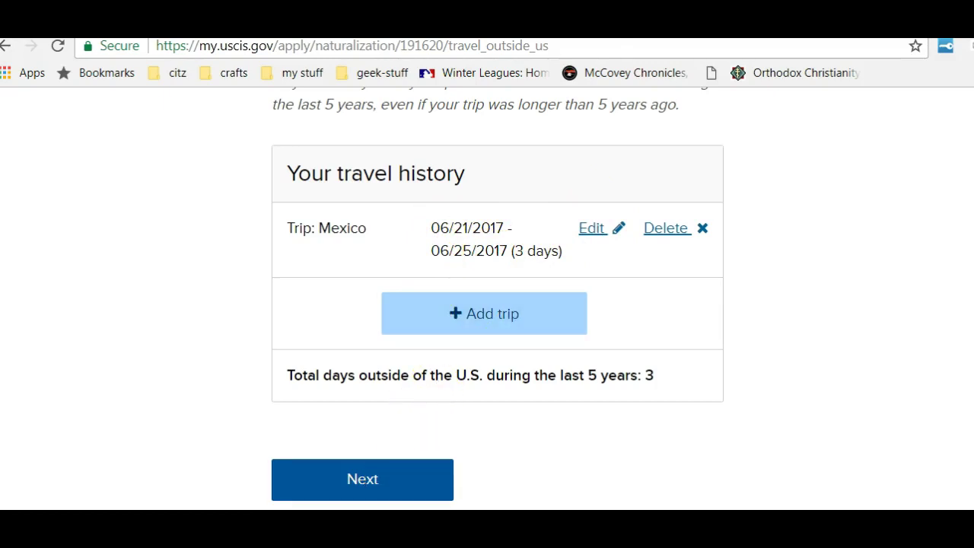
scroll(487, 304, "up", 2)
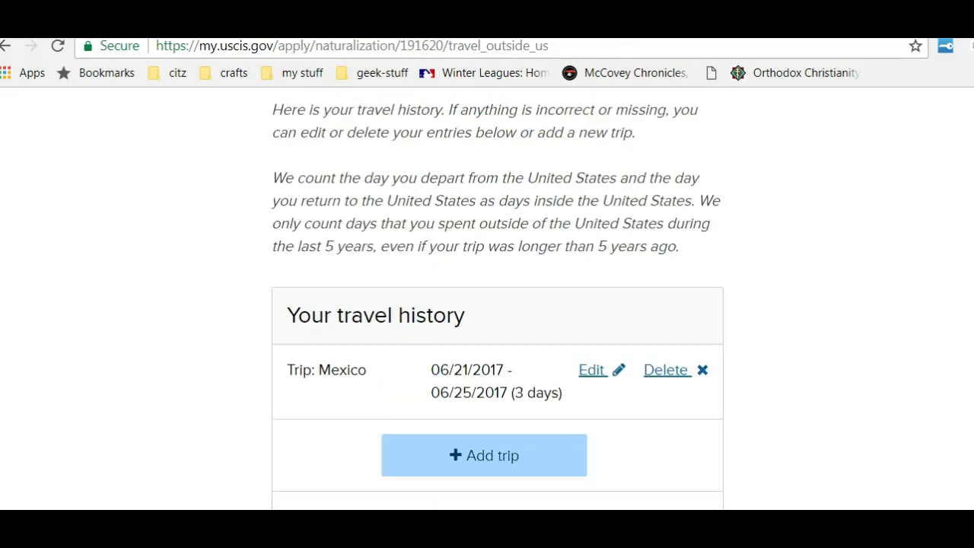
scroll(487, 304, "up", 4)
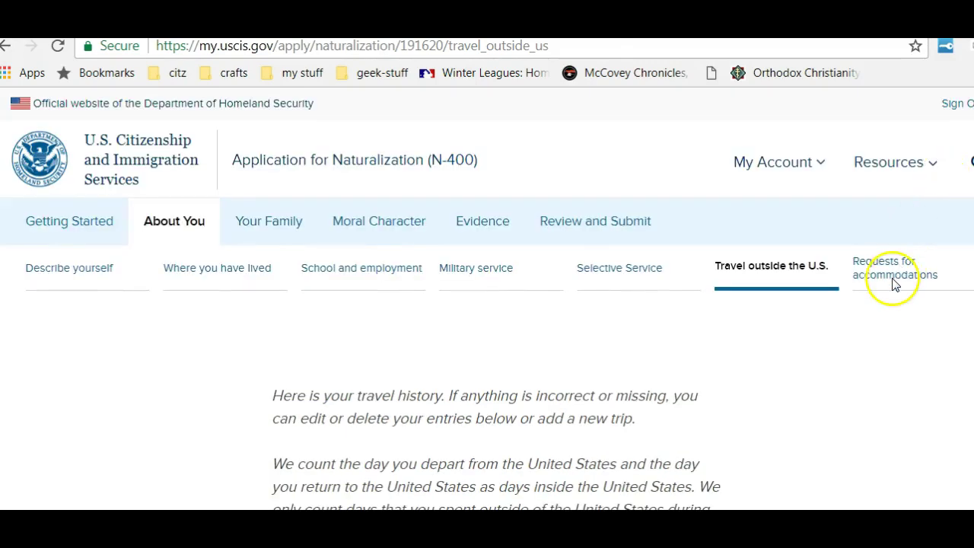
left_click(854, 271)
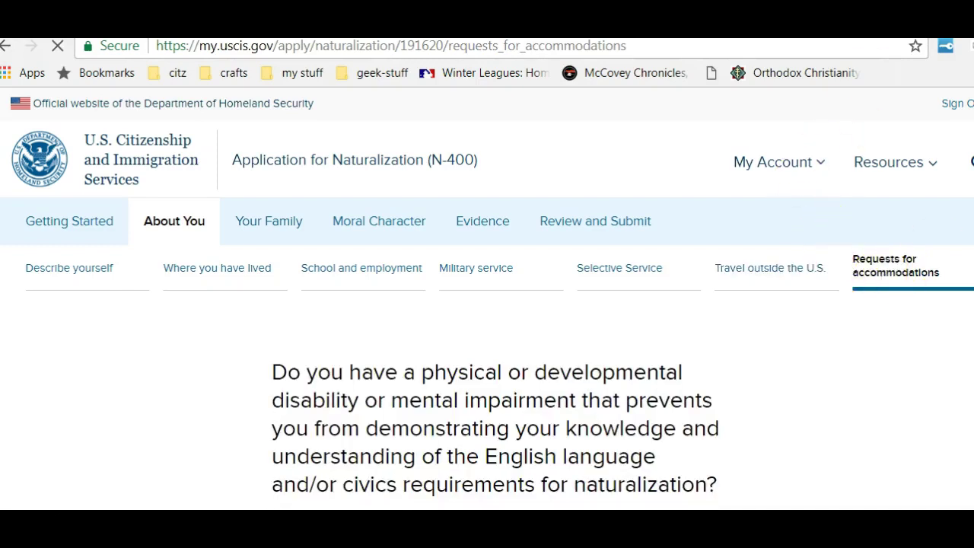
- Read the disability exception question, keep its answer at No and continue to the accommodation request question
scroll(487, 304, "down", 3)
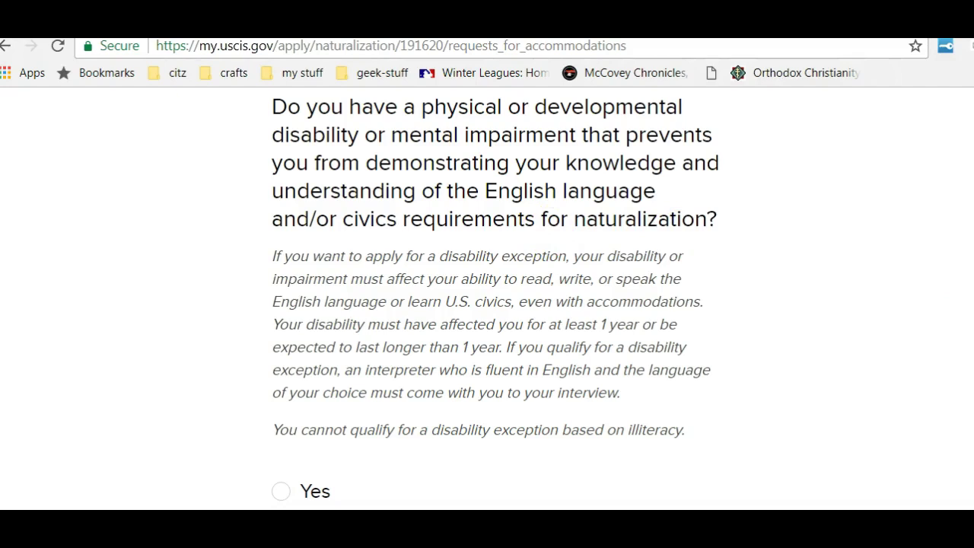
scroll(494, 304, "down", 3)
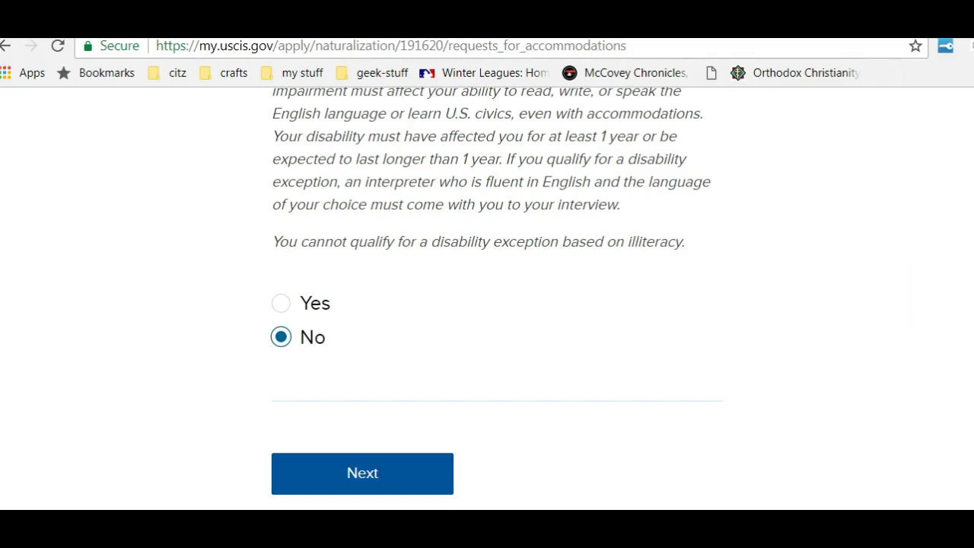
left_click(435, 472)
left_click(435, 473)
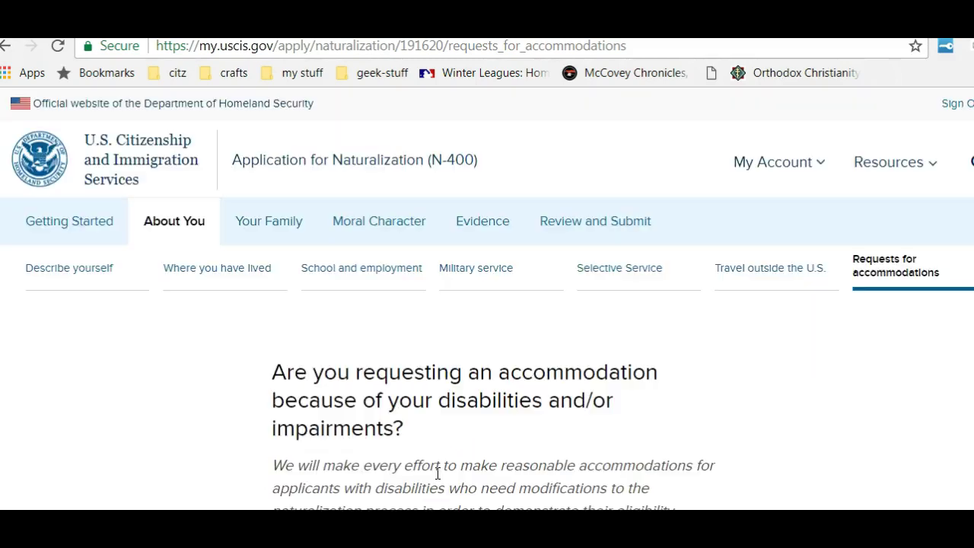
- Read the guidance on disability accommodations and continue to the marital status page of Your Family
left_click(563, 469)
scroll(814, 273, "down", 3)
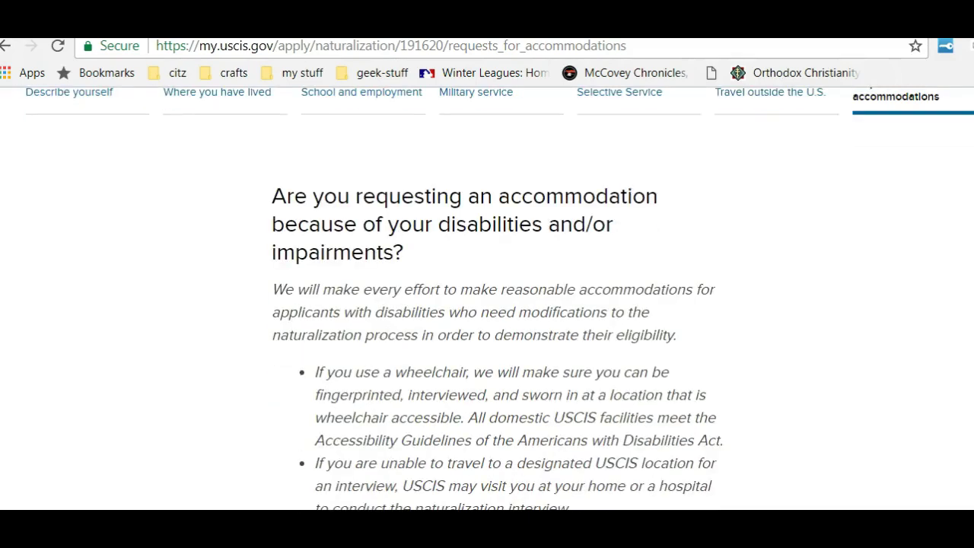
scroll(494, 304, "down", 1)
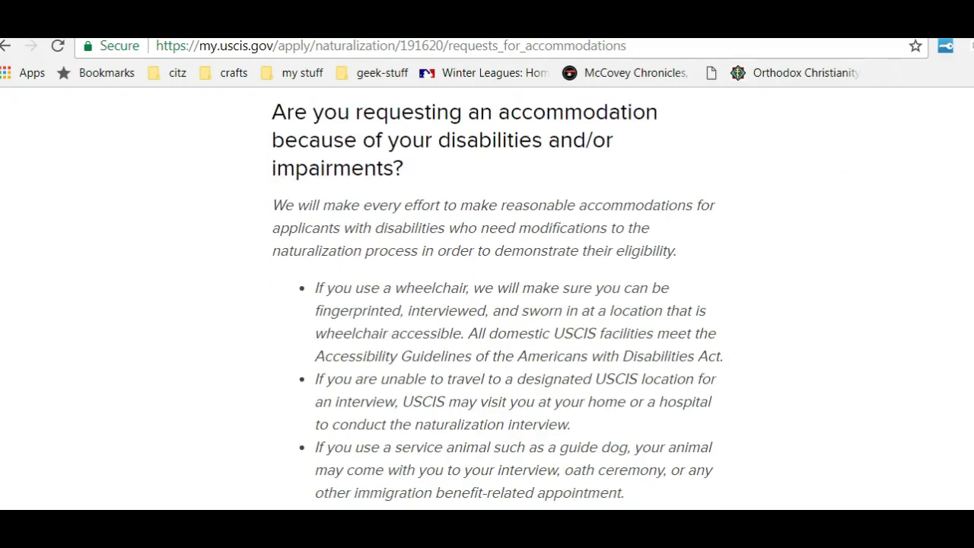
scroll(494, 305, "down", 1)
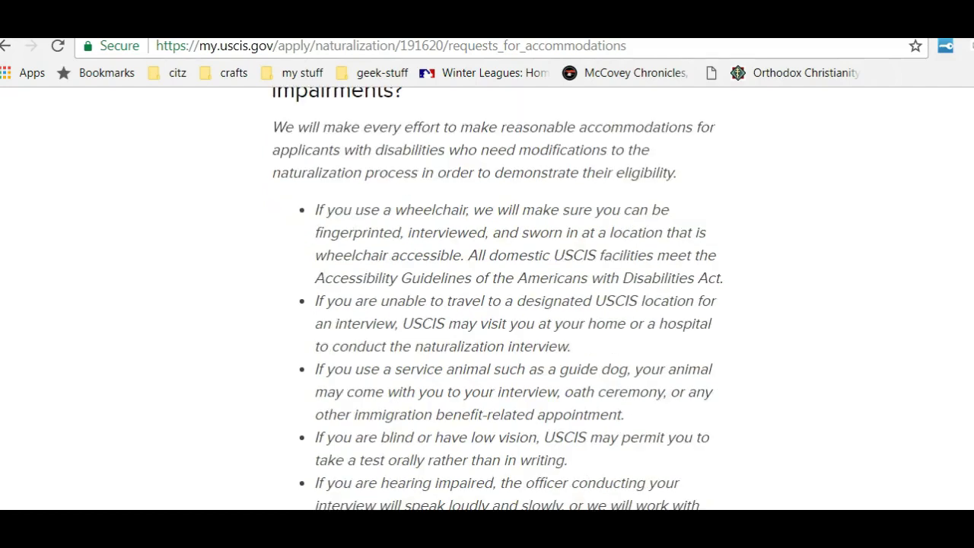
scroll(495, 305, "down", 4)
left_click(434, 463)
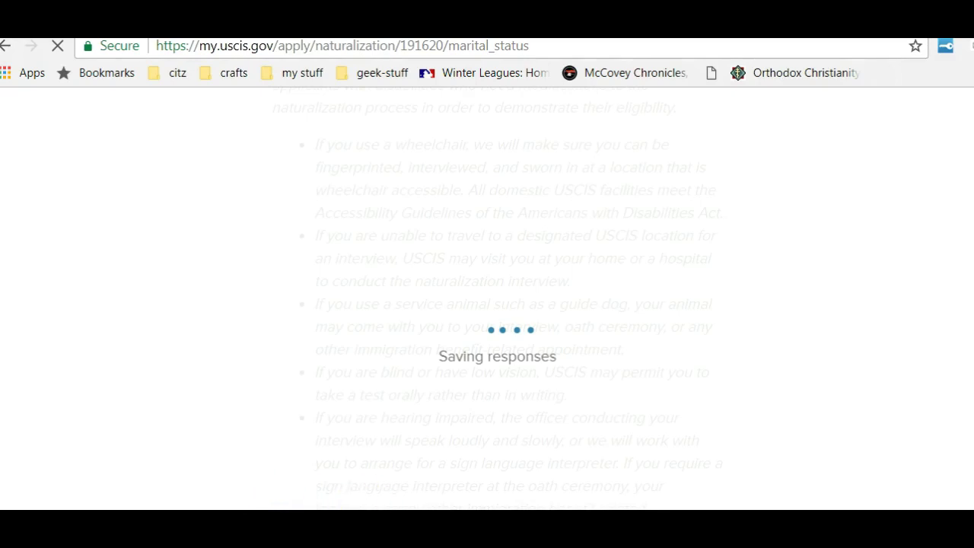
- Look over the current marital status options and go to the Children section of Your Family
scroll(210, 250, "down", 5)
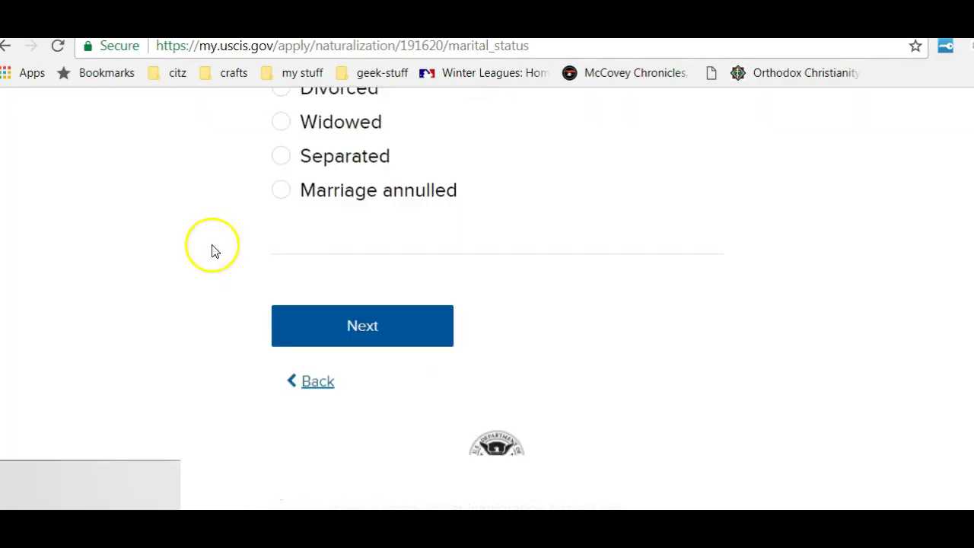
scroll(487, 297, "up", 5)
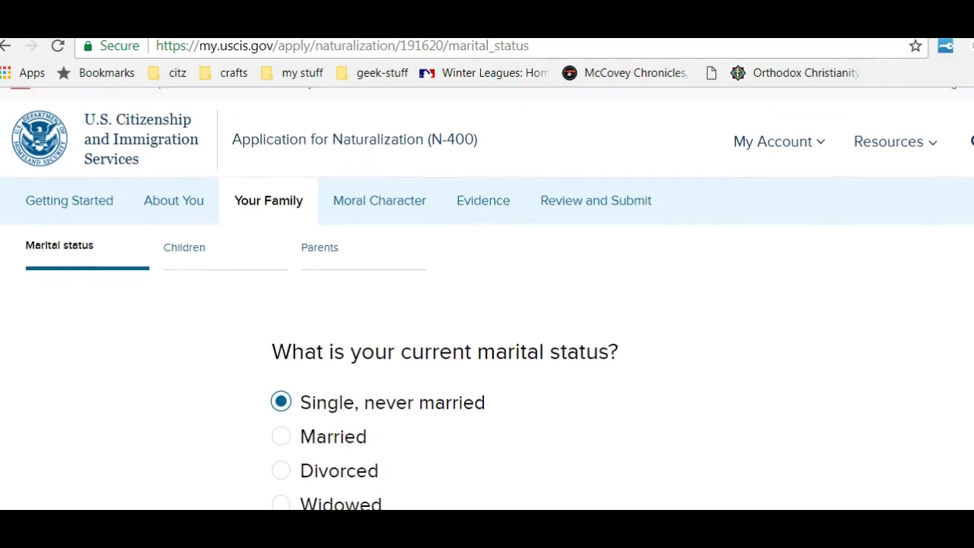
scroll(487, 298, "down", 1)
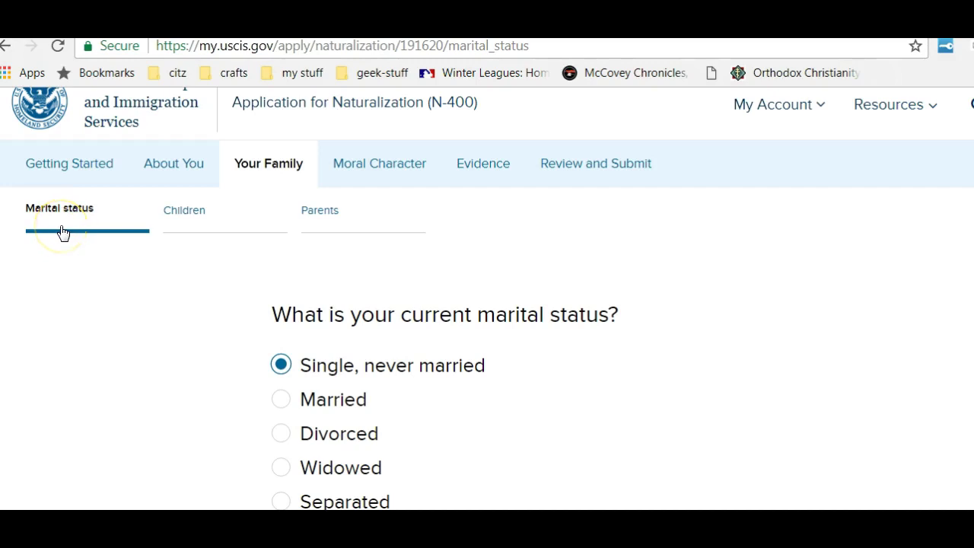
scroll(487, 304, "down", 2)
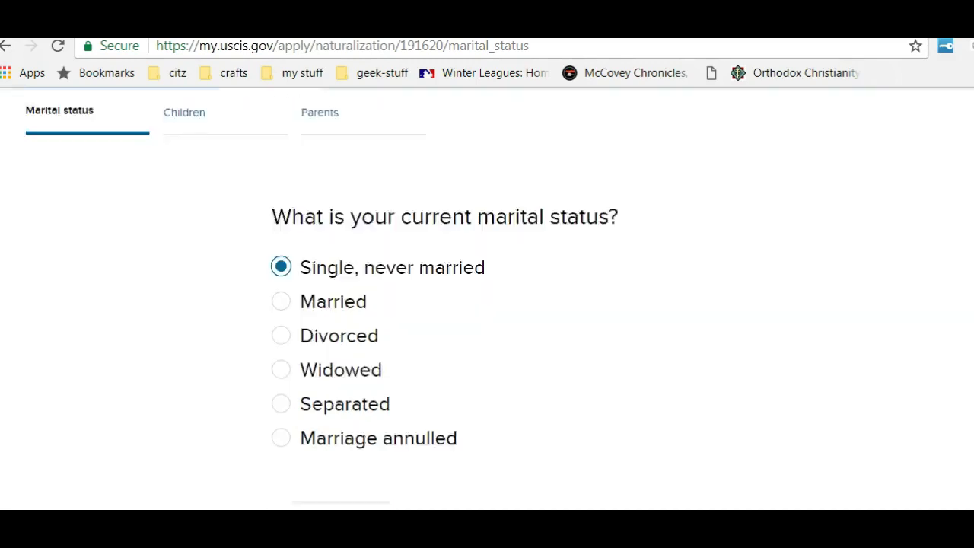
scroll(487, 305, "up", 1)
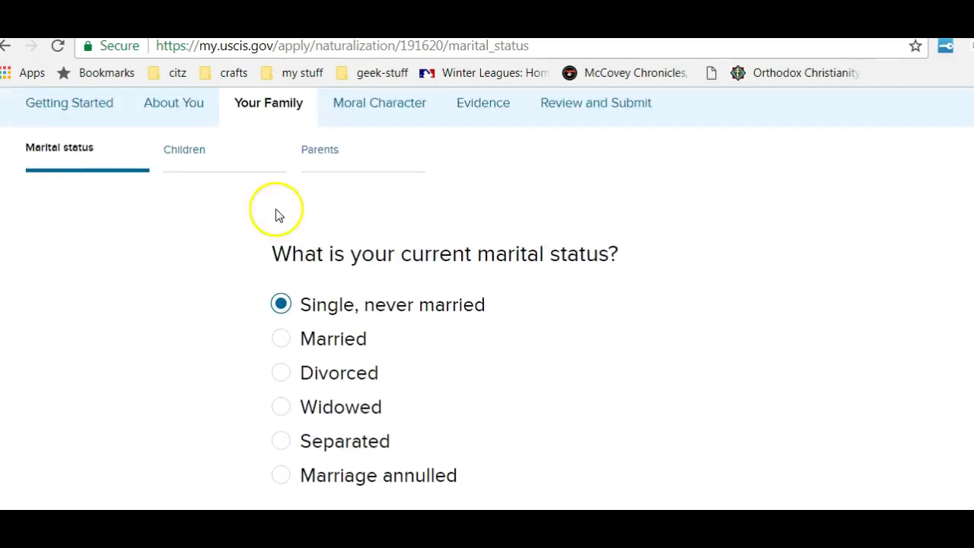
left_click(233, 161)
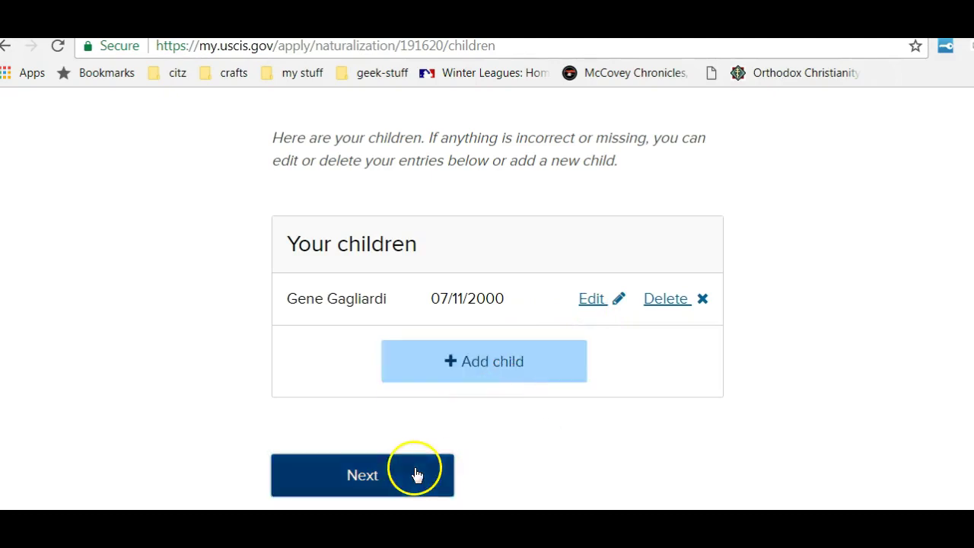
- Start adding another child and look over the form for the child's current legal name
left_click(509, 369)
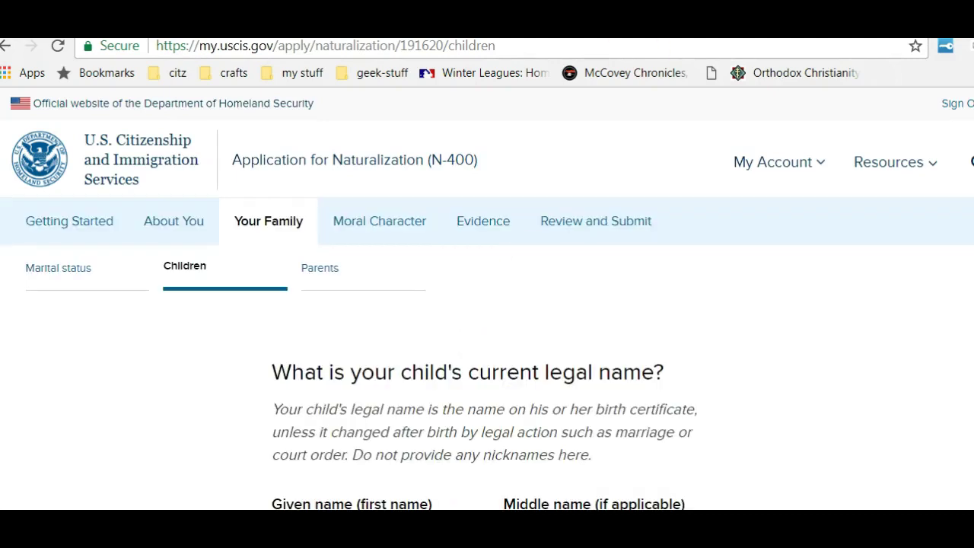
scroll(487, 304, "down", 6)
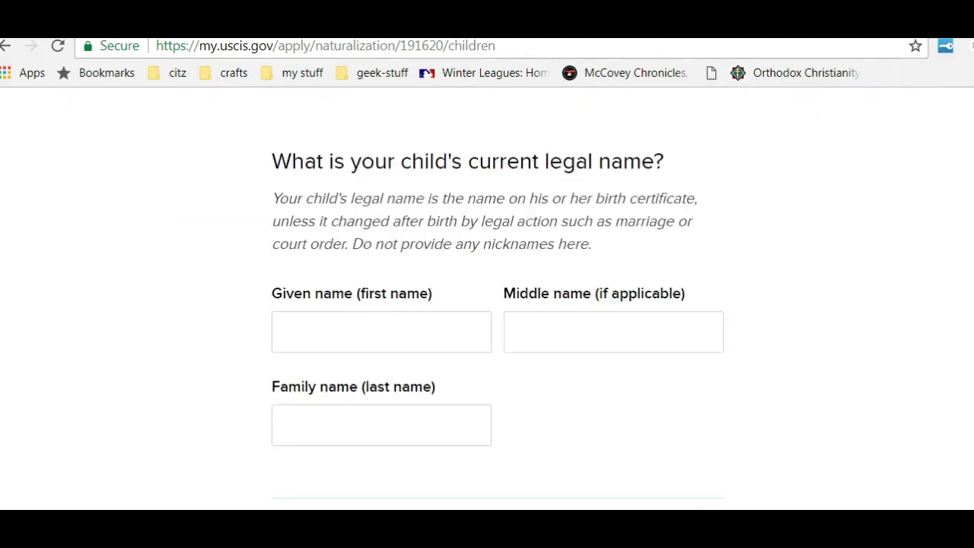
scroll(498, 304, "down", 3)
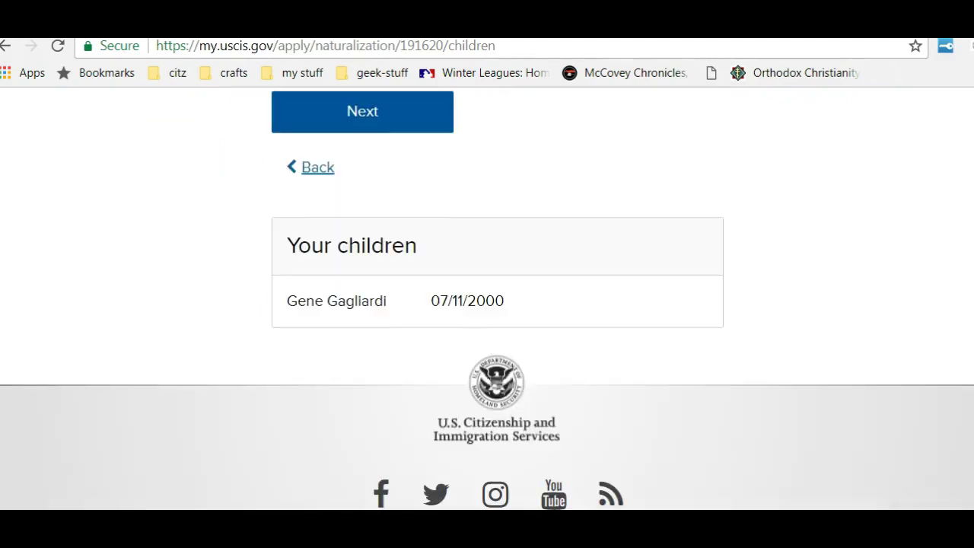
scroll(487, 305, "up", 9)
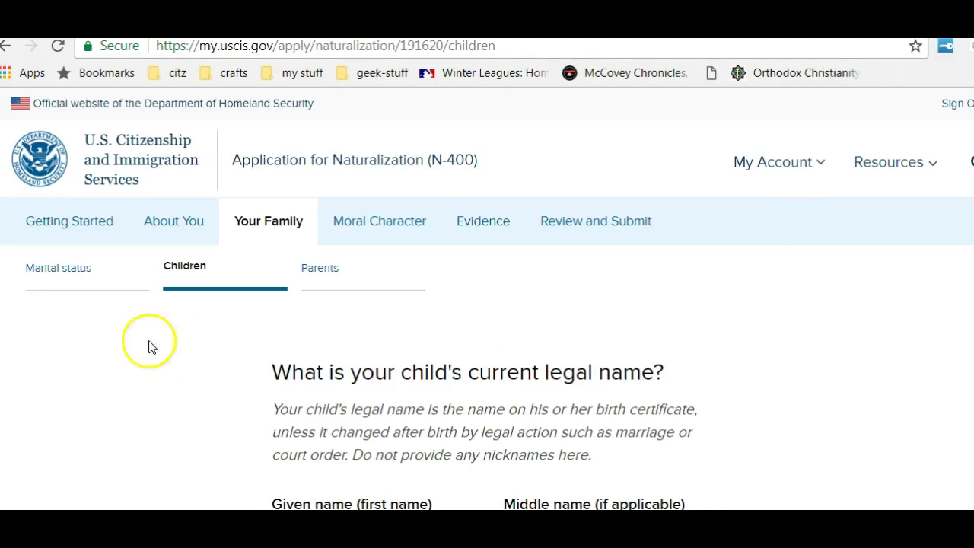
- Go to the Parents section of Your Family and review the questions on the parents' marriage and each parent's U.S. citizenship
left_click(334, 289)
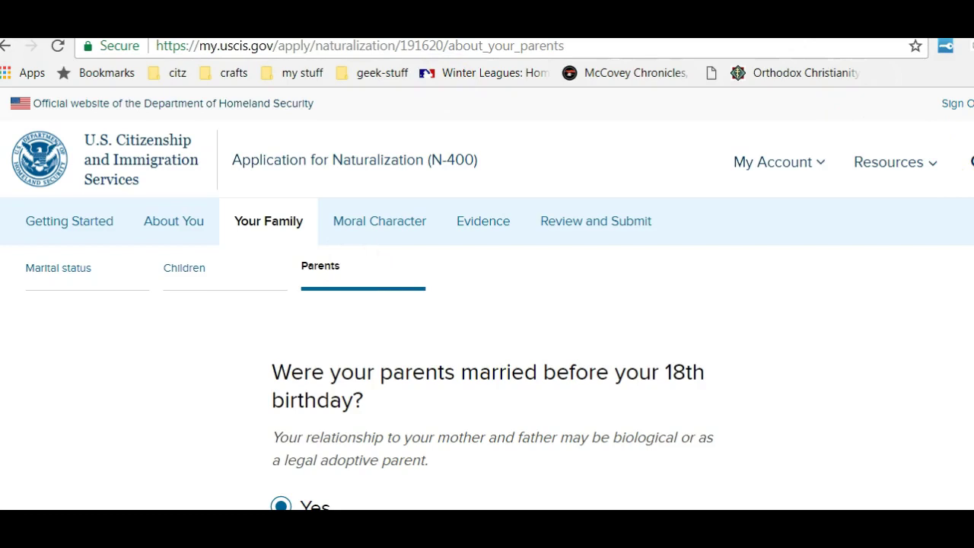
scroll(487, 304, "down", 5)
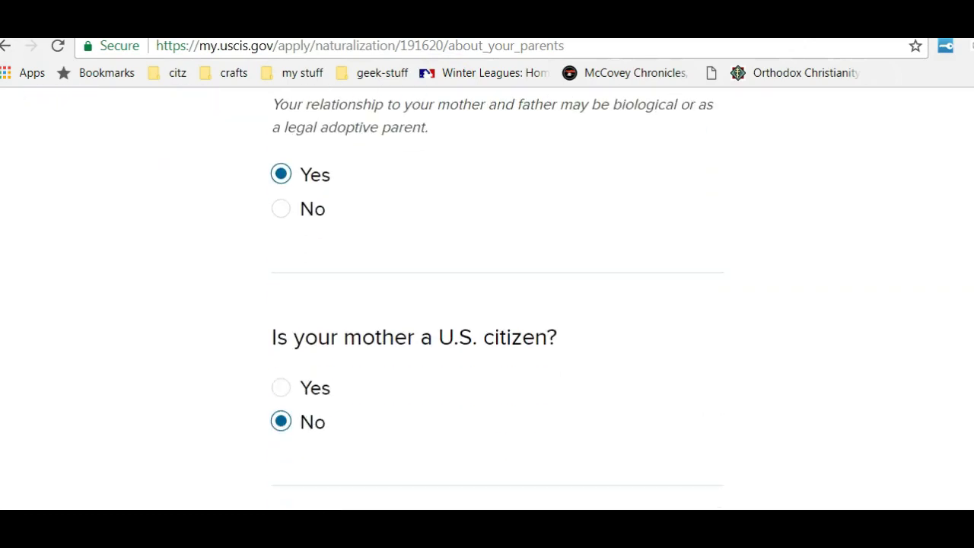
scroll(951, 419, "down", 10)
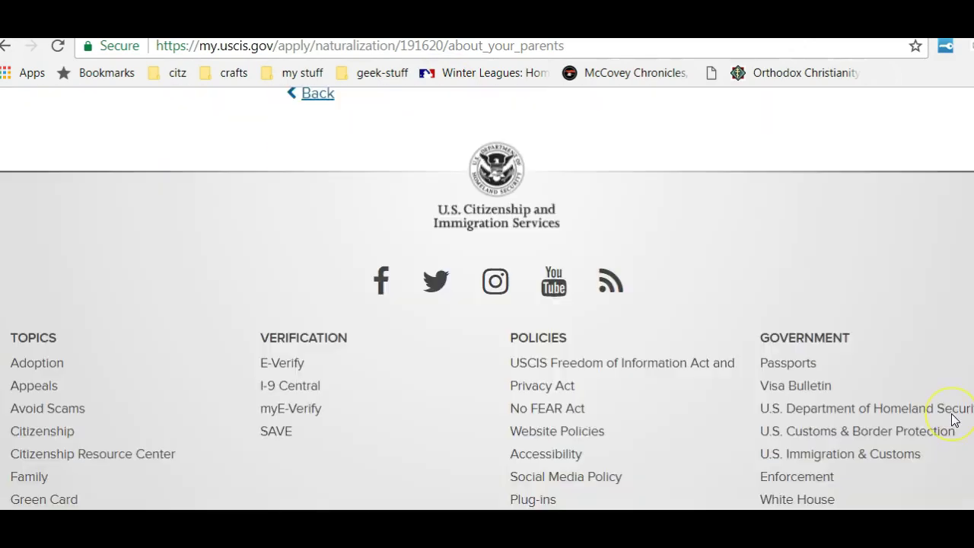
scroll(961, 370, "up", 5)
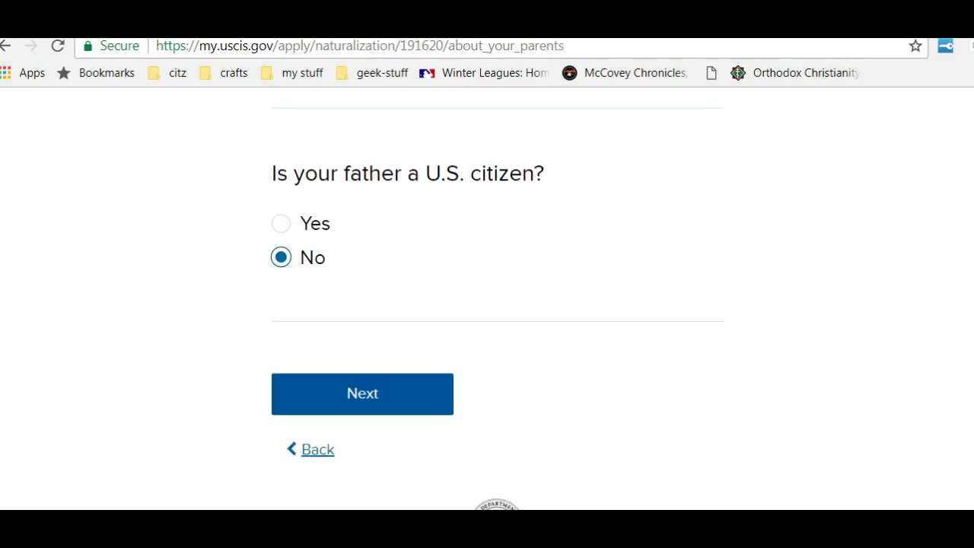
scroll(497, 309, "up", 1)
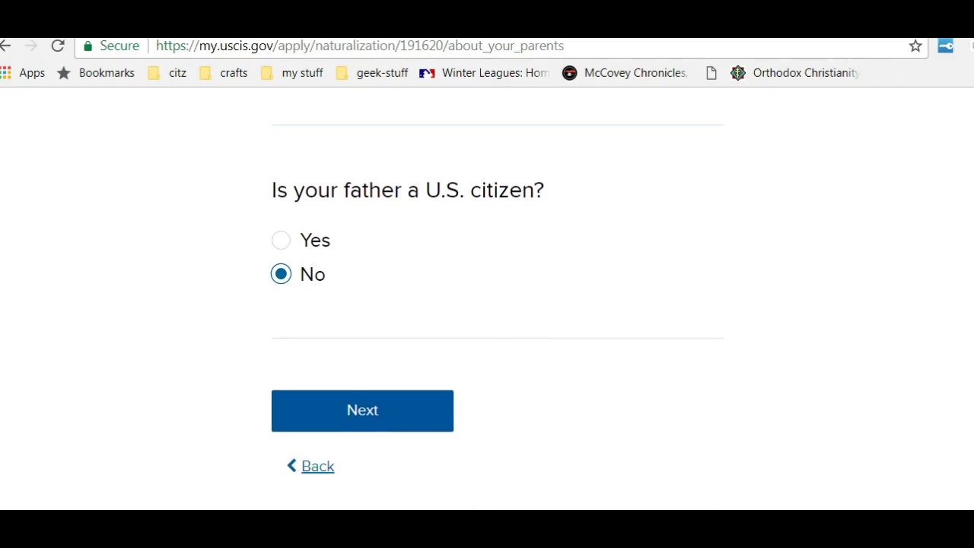
scroll(497, 312, "up", 8)
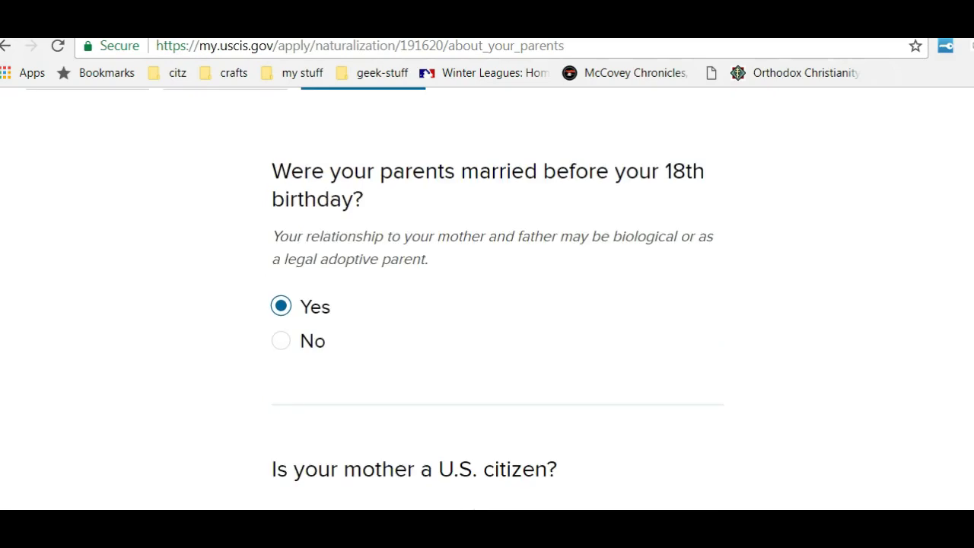
scroll(497, 312, "up", 3)
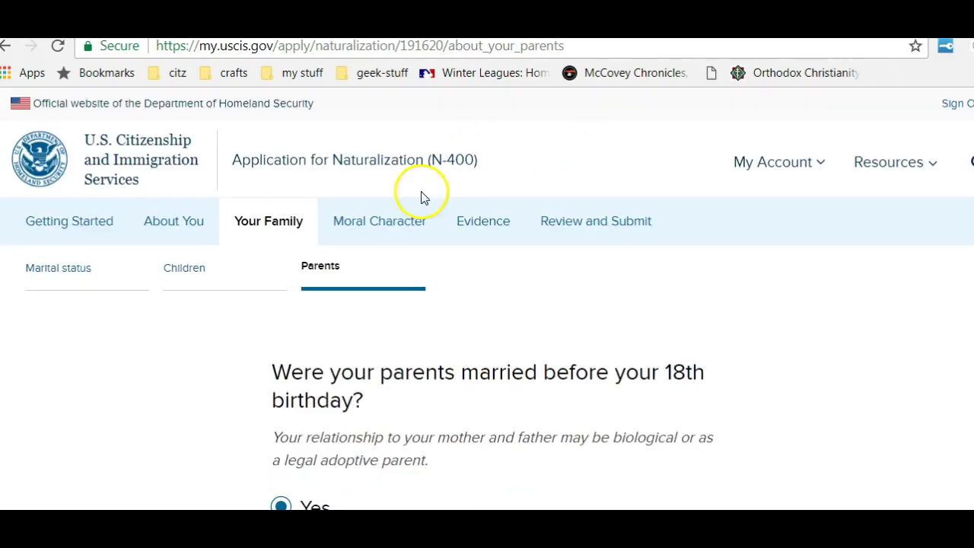